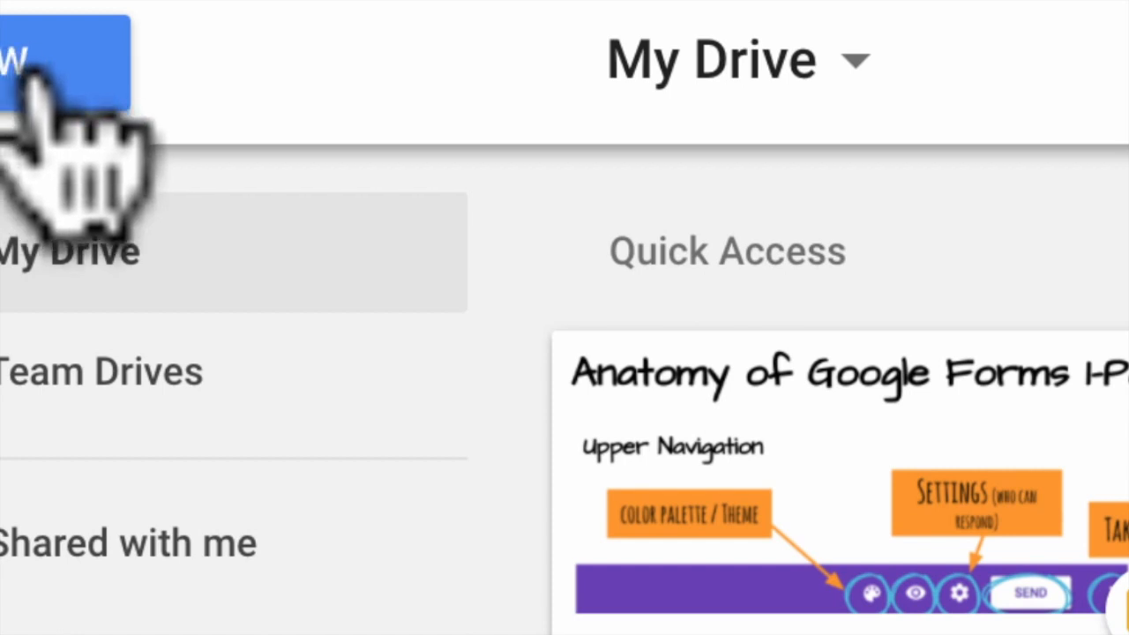
Step: Create a new folder named "Google Forms 101" in My Drive
left_click(35, 75)
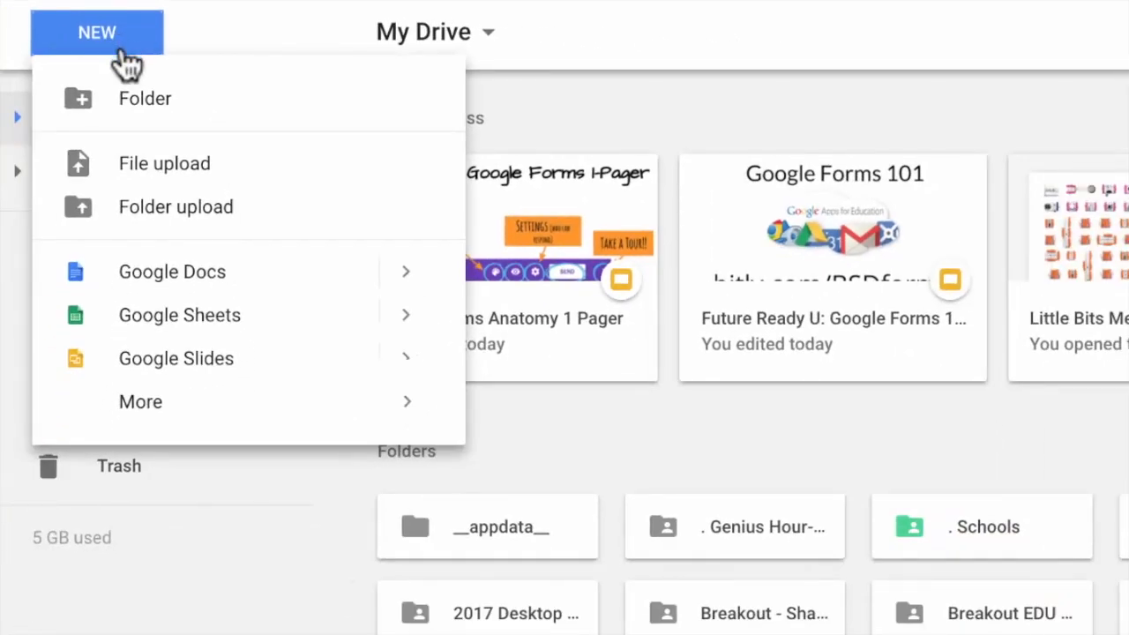
left_click(146, 102)
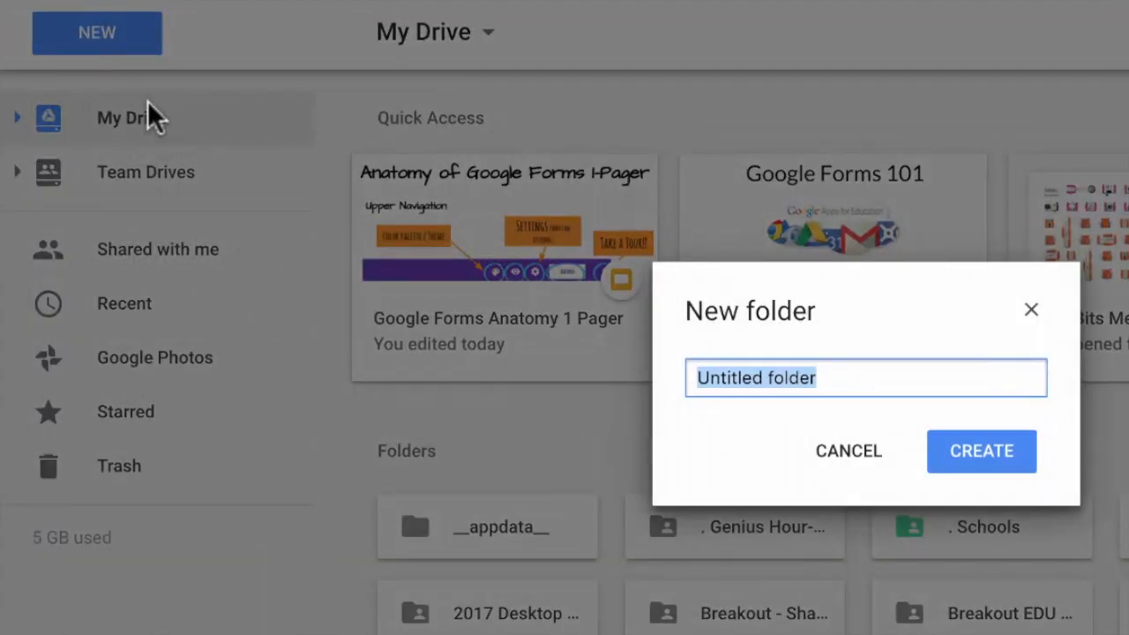
type("Google Forms 101")
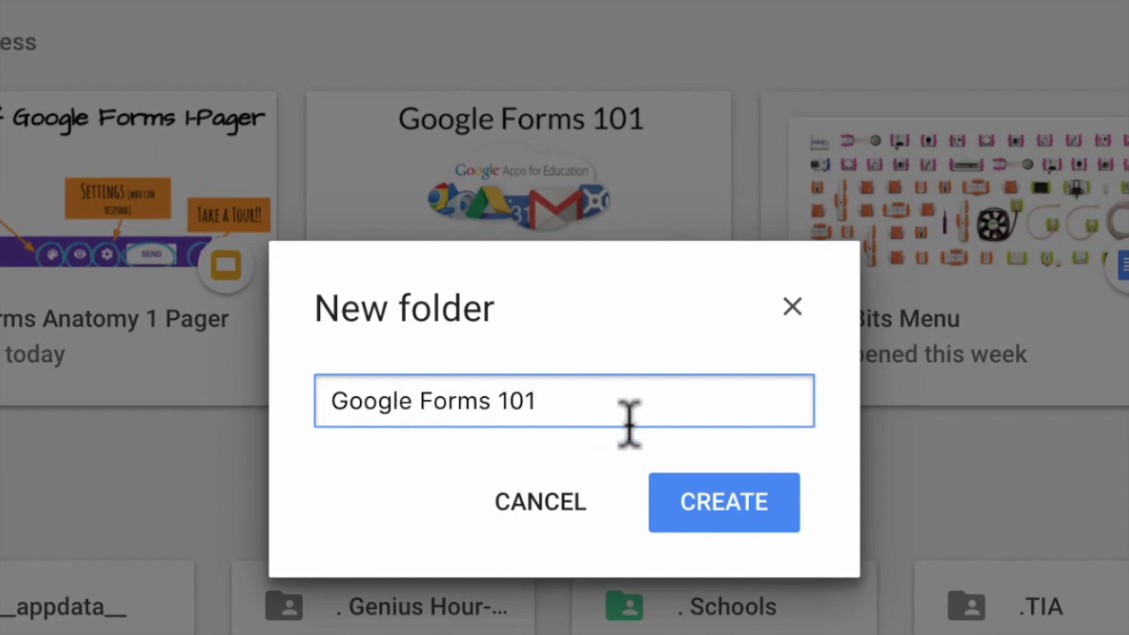
left_click(729, 505)
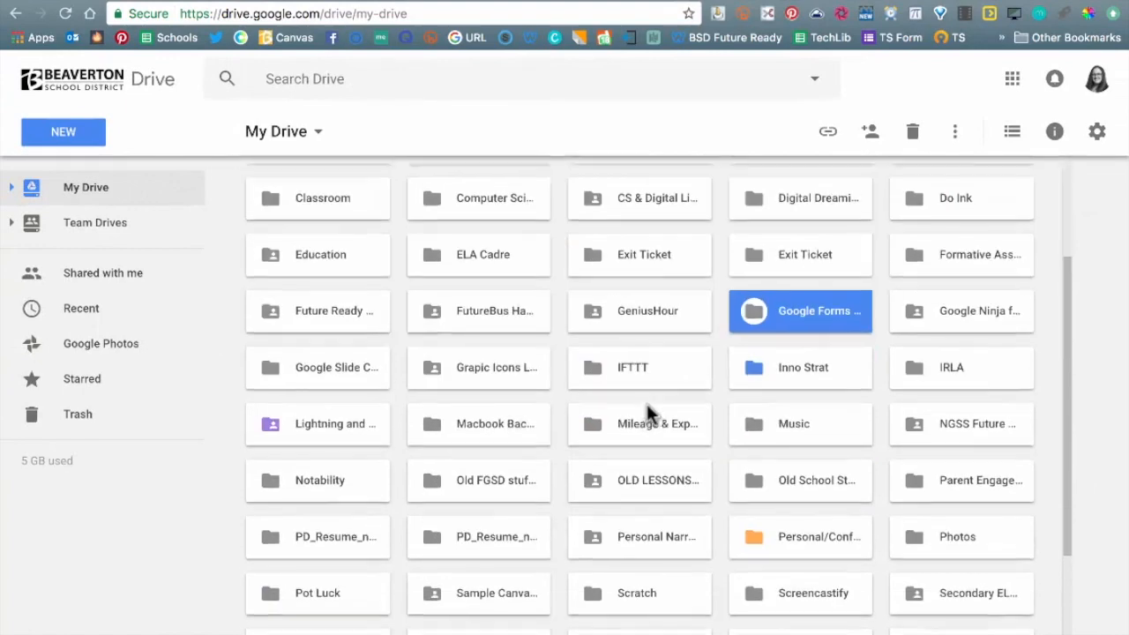
Step: Open the Google Forms 101 folder and create a blank Google Form inside it
scroll(647, 406, "down", 1)
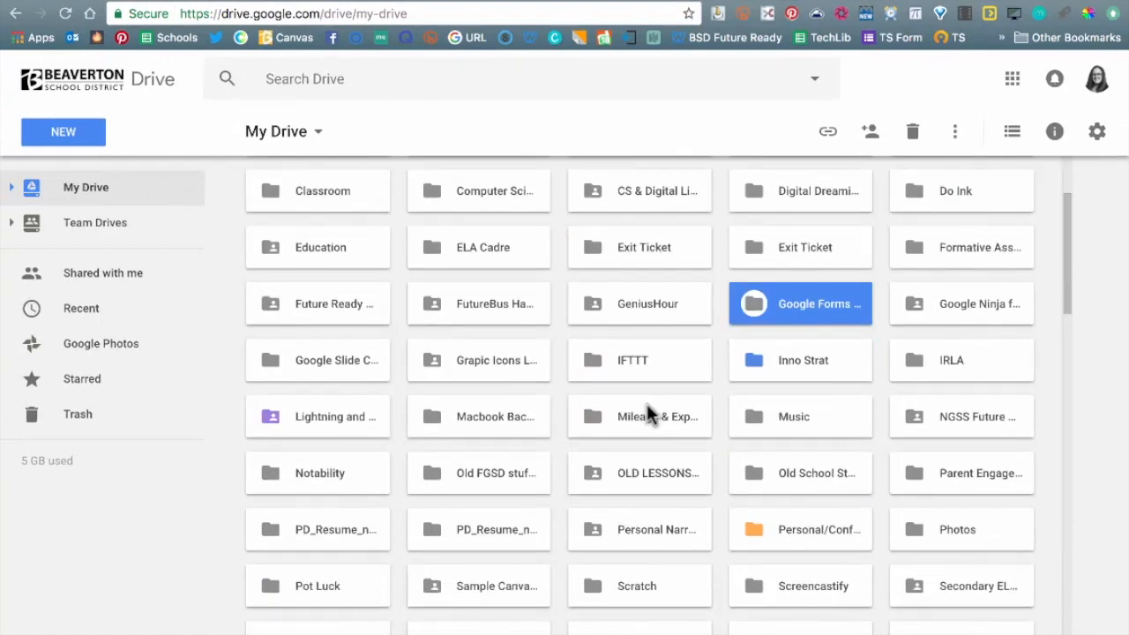
double_click(798, 306)
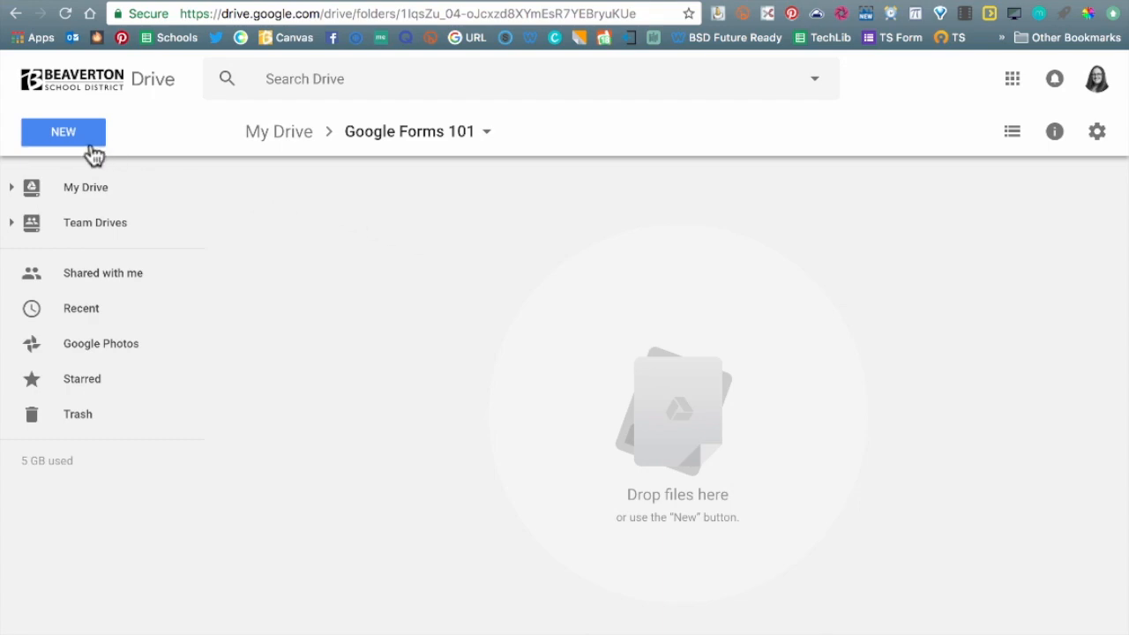
left_click(73, 137)
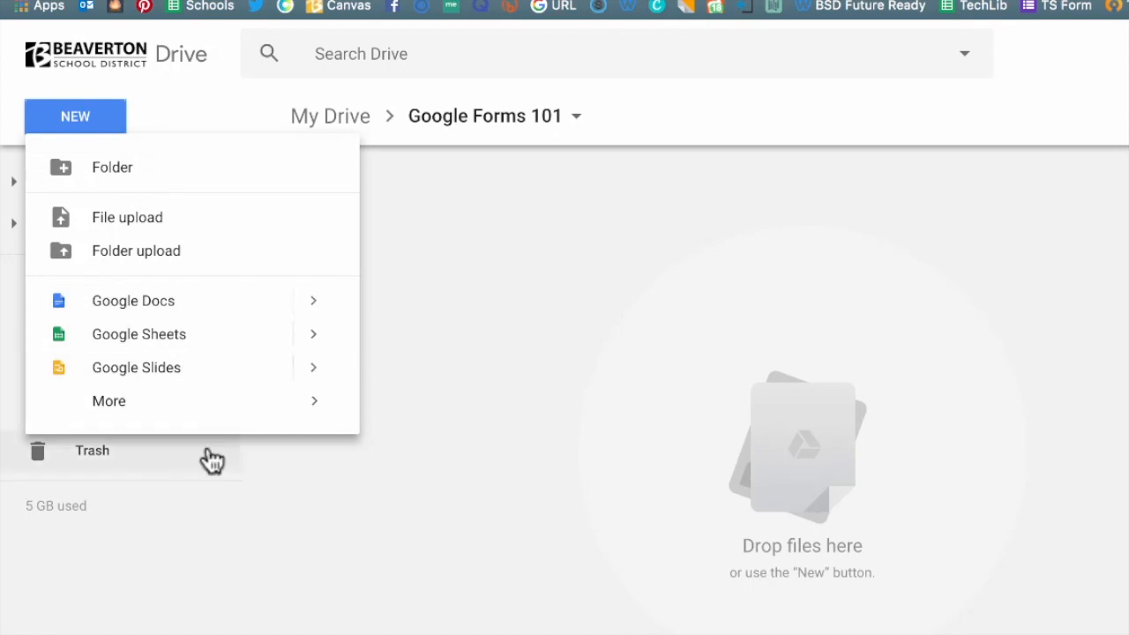
mouse_move(118, 424)
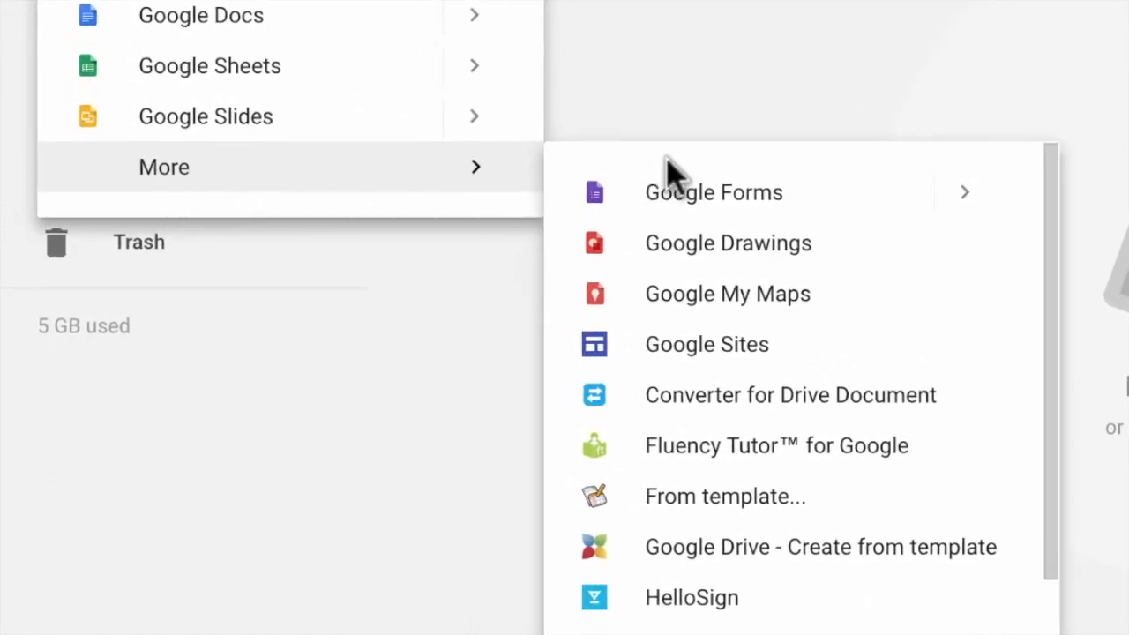
left_click(746, 192)
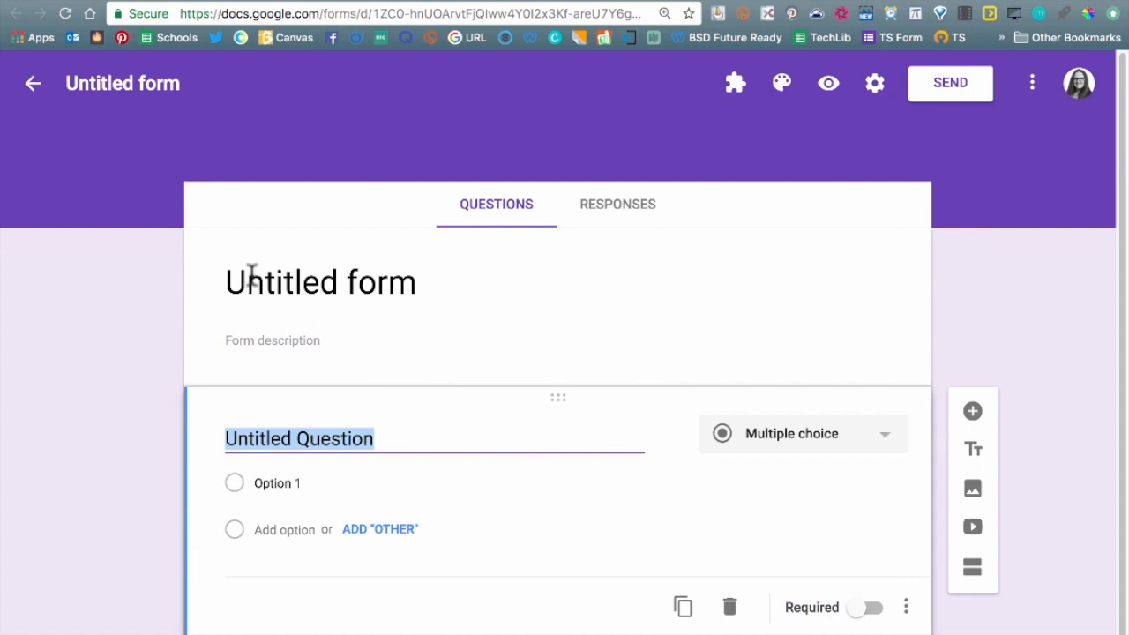
Step: Title the form "Simple Exit Ticket" and apply the same title as the form's file name
left_click(288, 282)
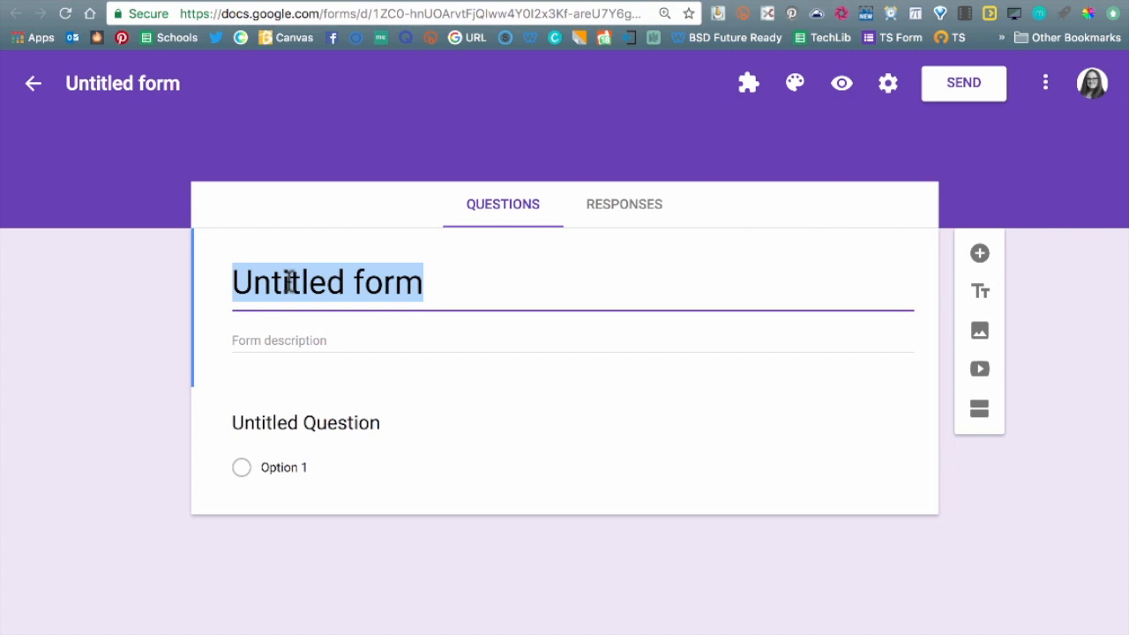
type("Simple Exit Ticket")
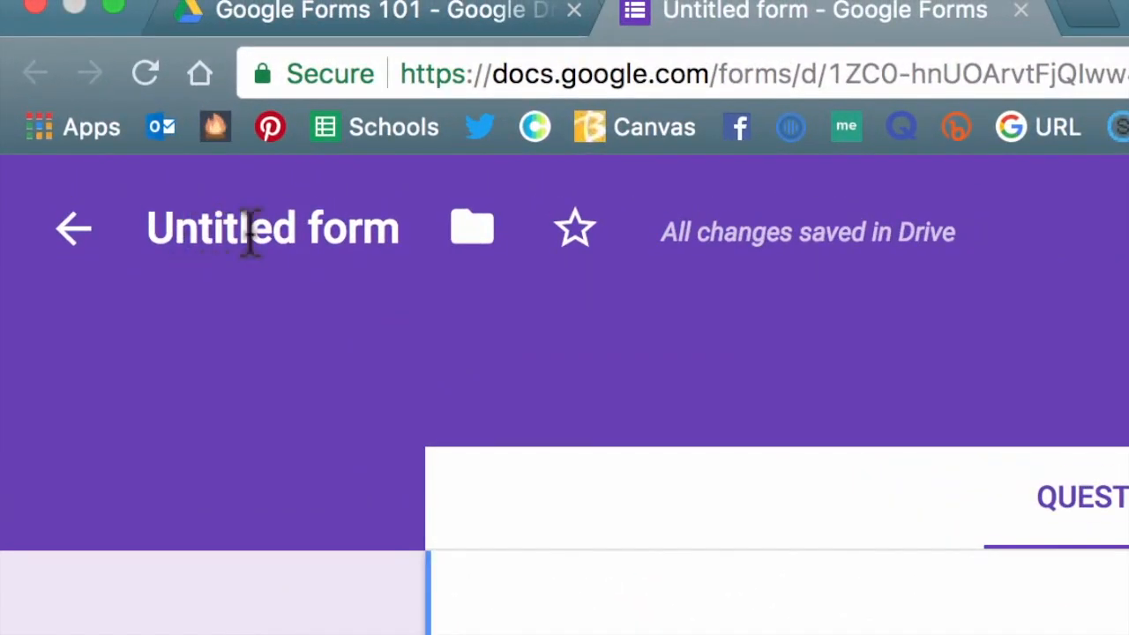
left_click(333, 236)
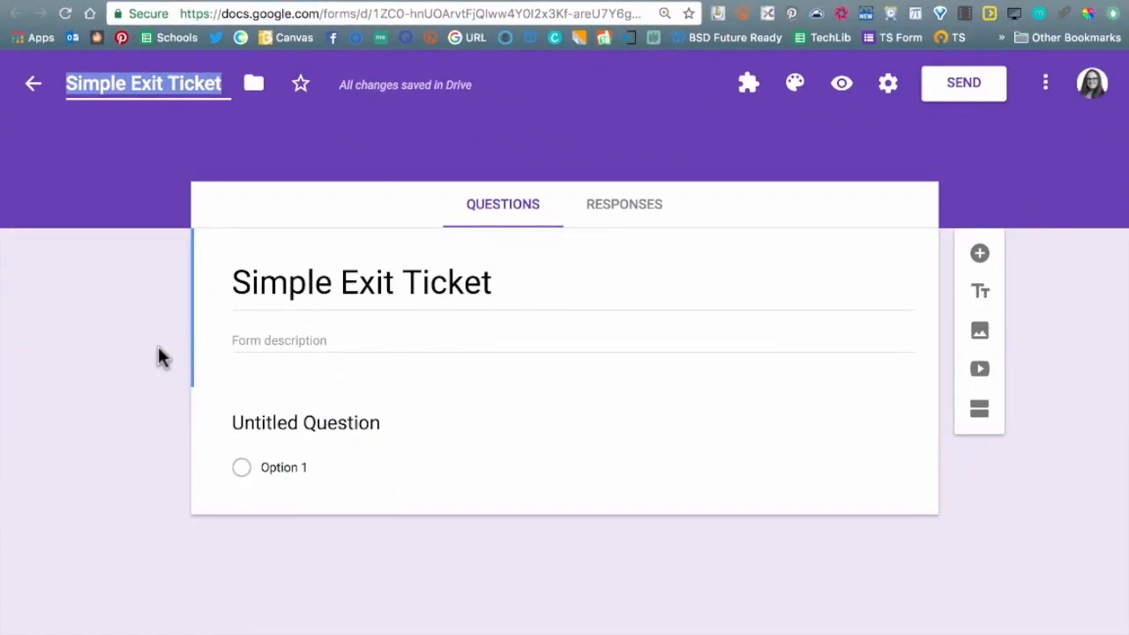
Step: Enter the form description "Please fill this out for today's activities."
left_click(300, 339)
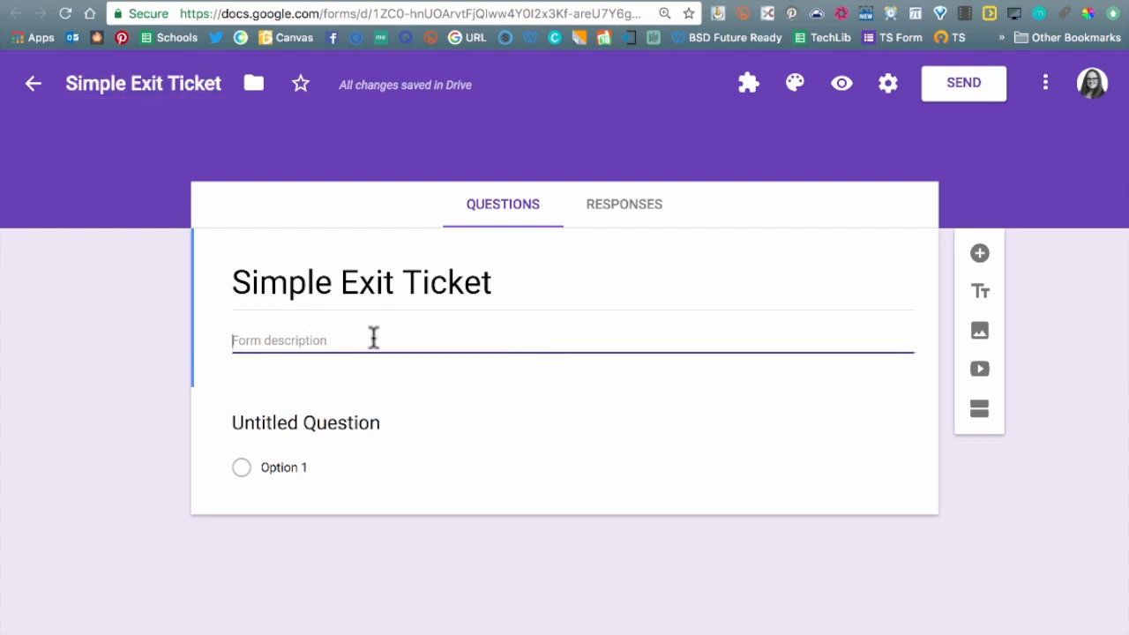
type("Please fill this out for to")
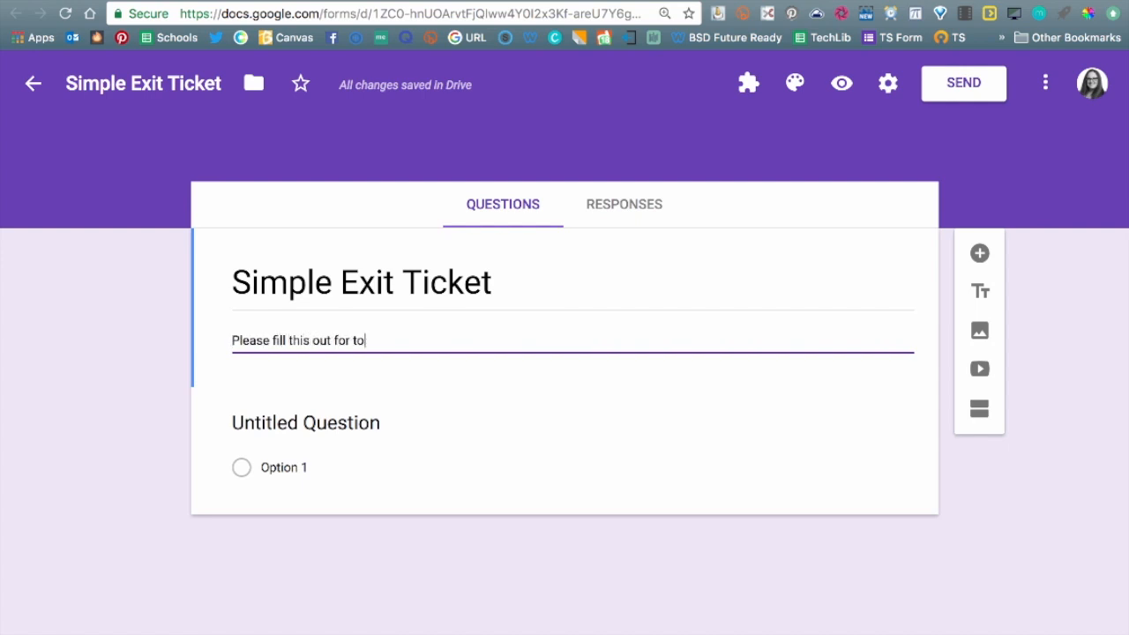
type("day's activiit=")
key("BackSpace")
key("BackSpace")
key("BackSpace")
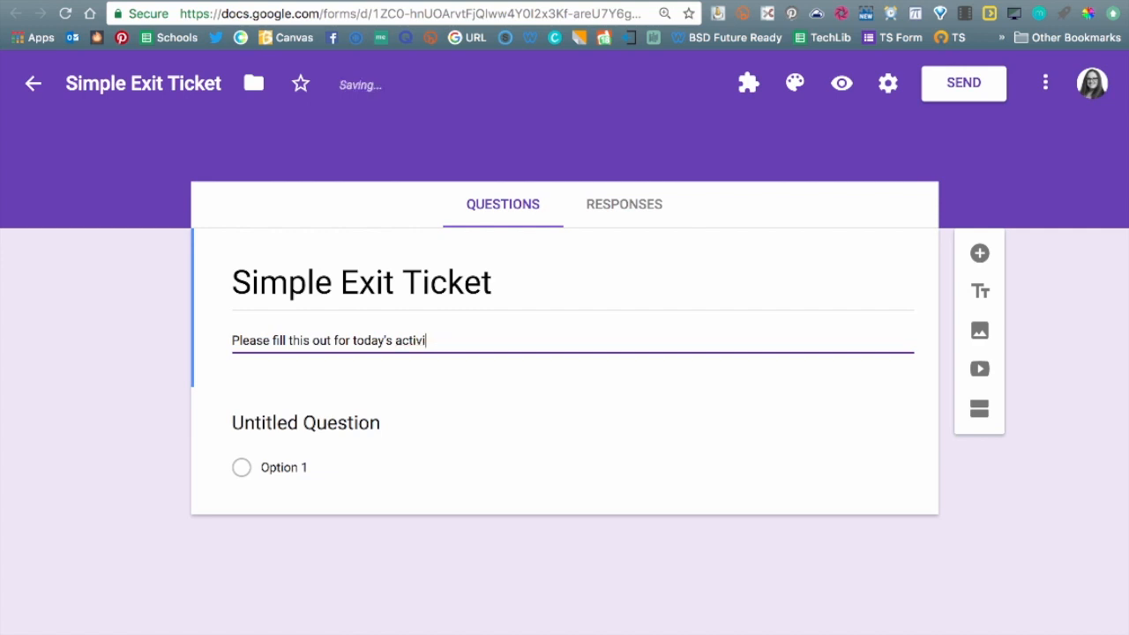
type("ties")
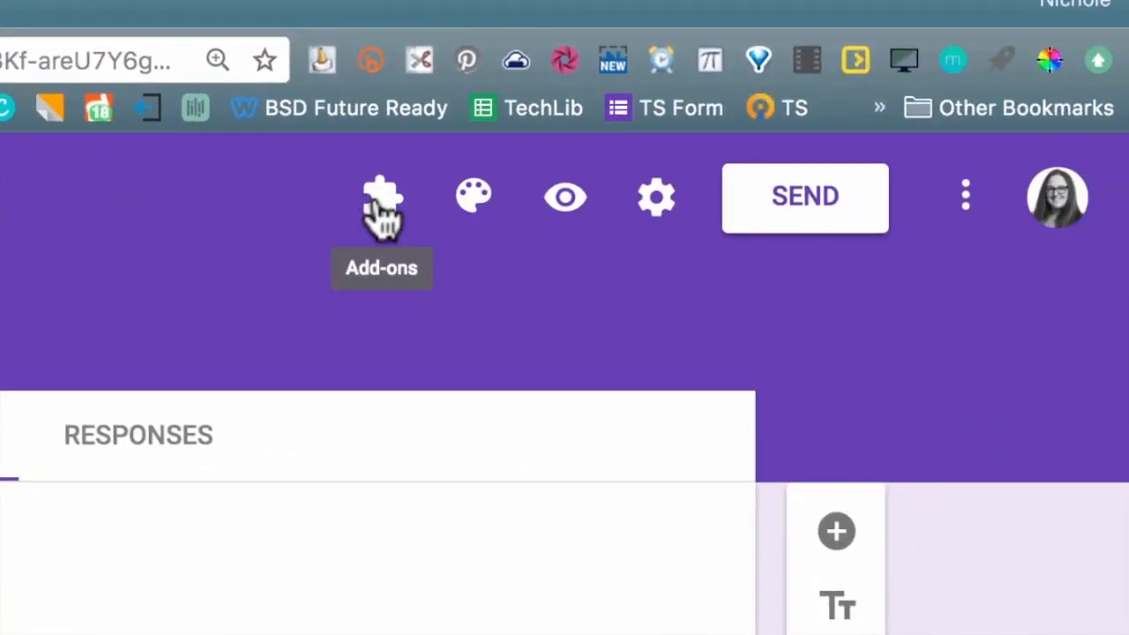
Step: View the list of add-ons available for the form
left_click(381, 212)
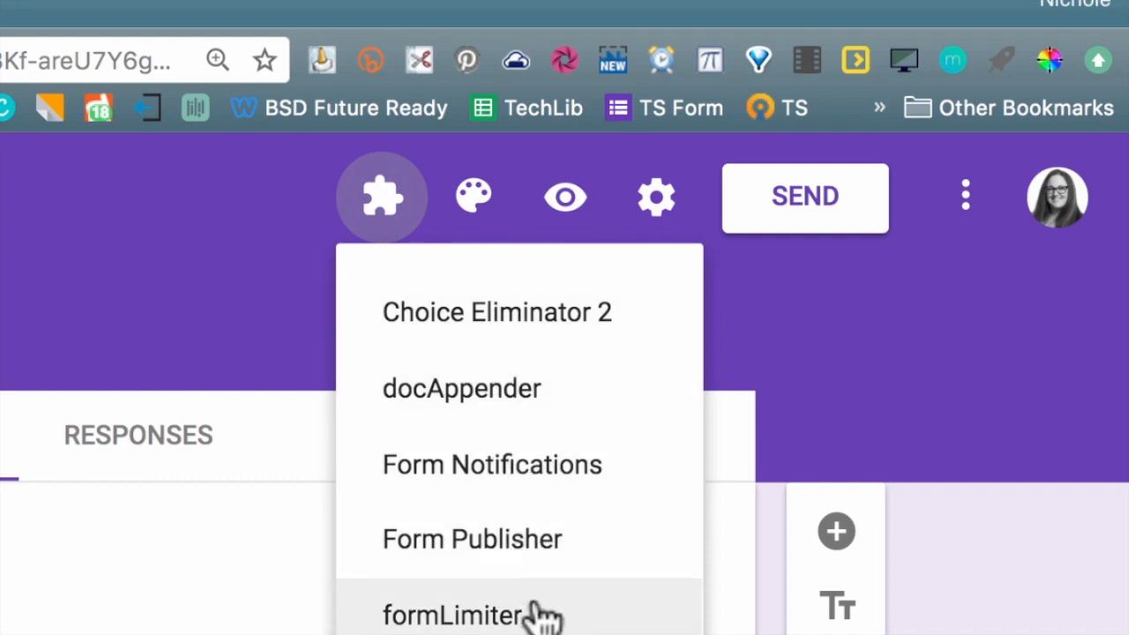
left_click(482, 197)
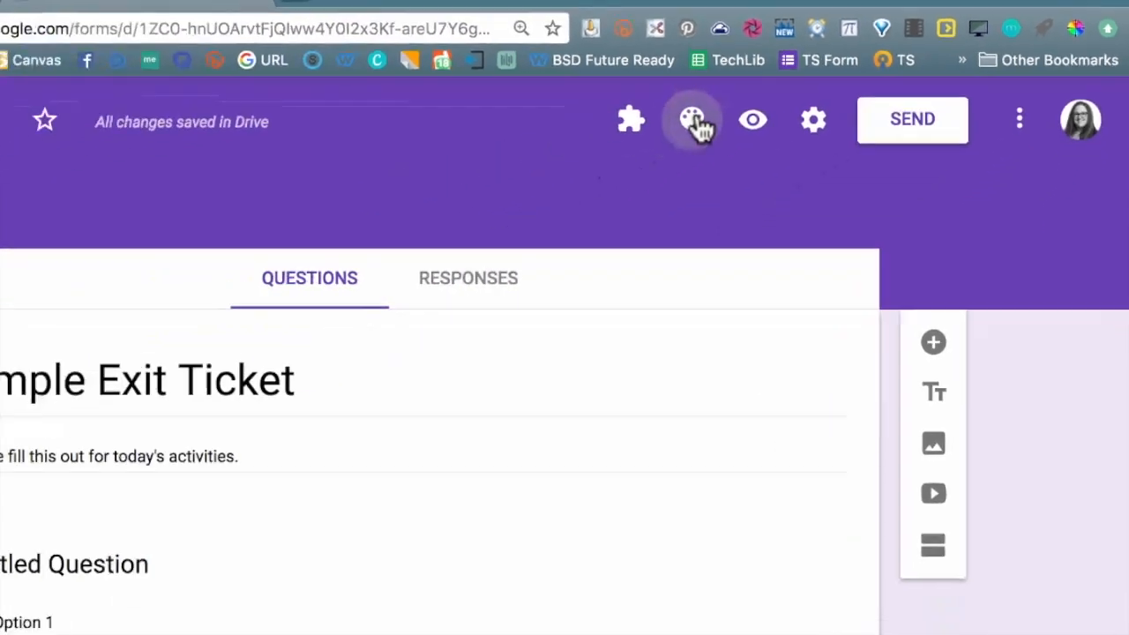
Step: Try the turquoise theme color on the form and switch back to purple
left_click(696, 126)
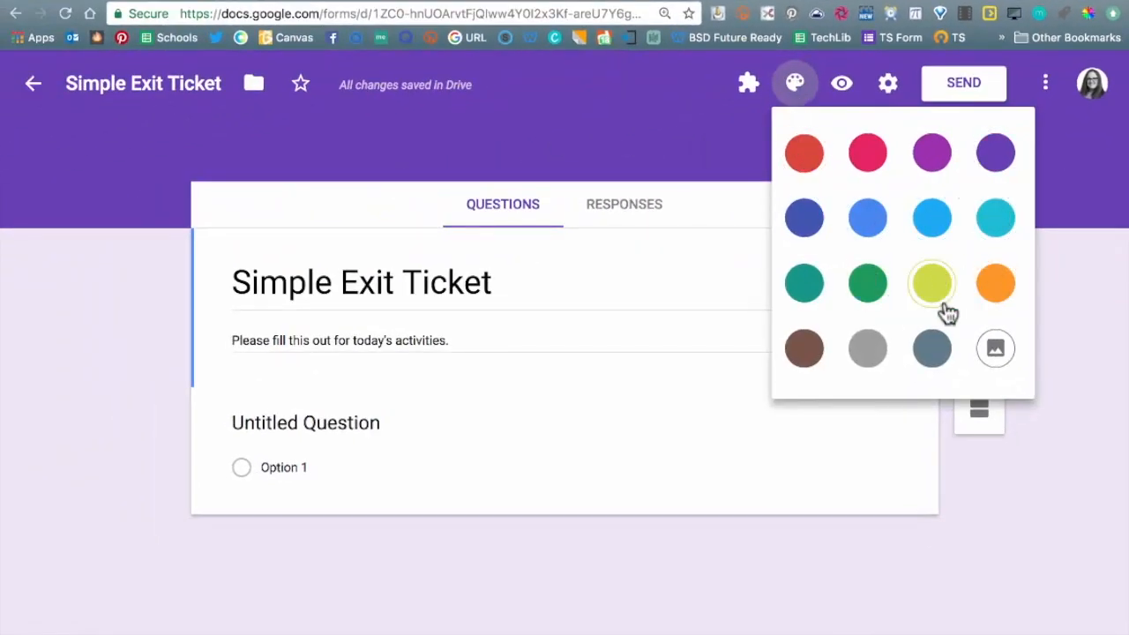
left_click(990, 221)
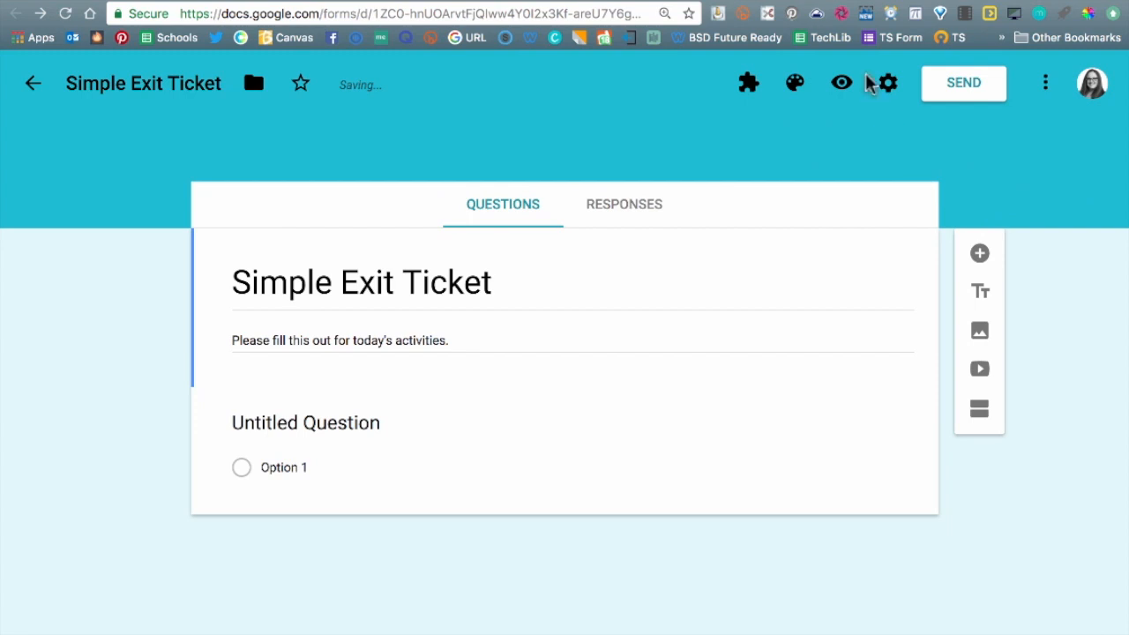
left_click(794, 83)
left_click(996, 154)
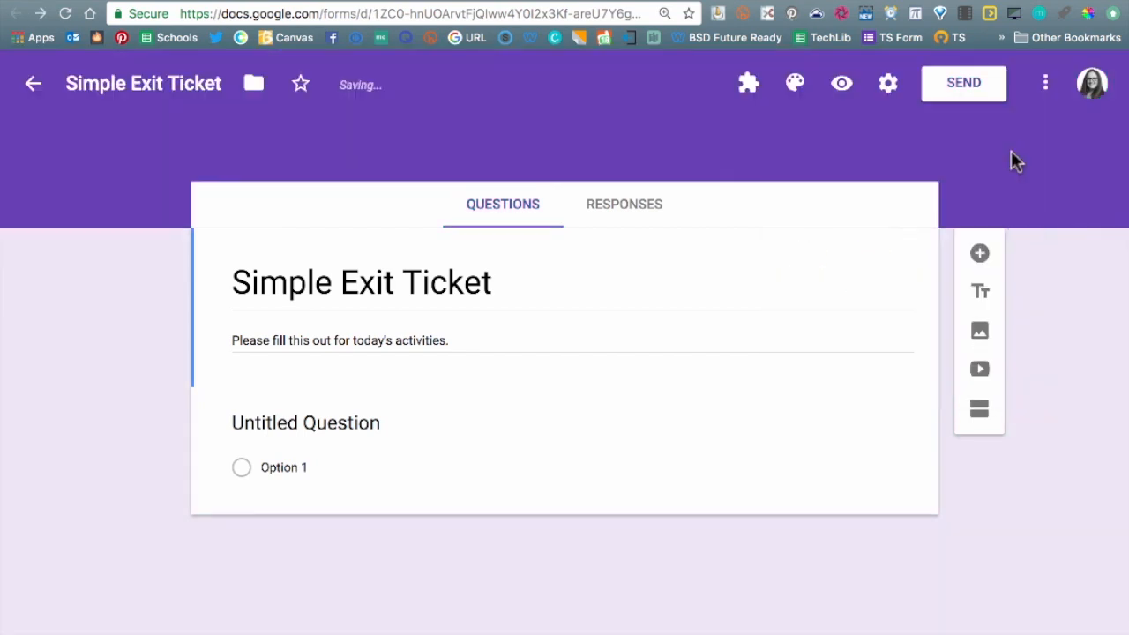
Step: Apply the Work and School header image of an open book with pages folded into a heart as the theme
left_click(794, 83)
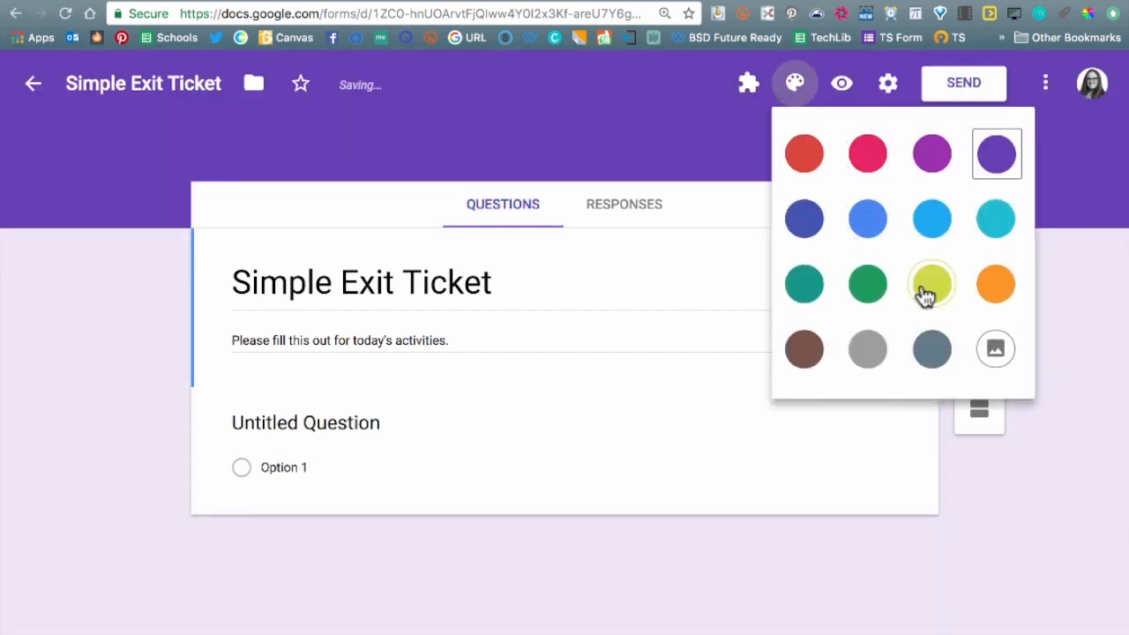
left_click(997, 350)
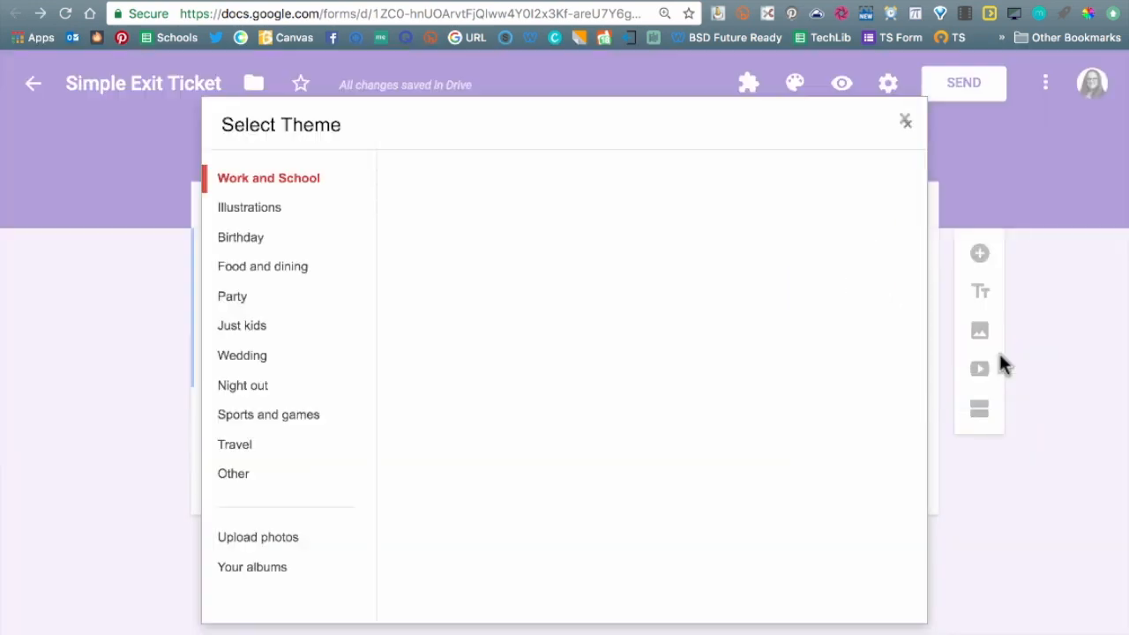
scroll(572, 422, "down", 10)
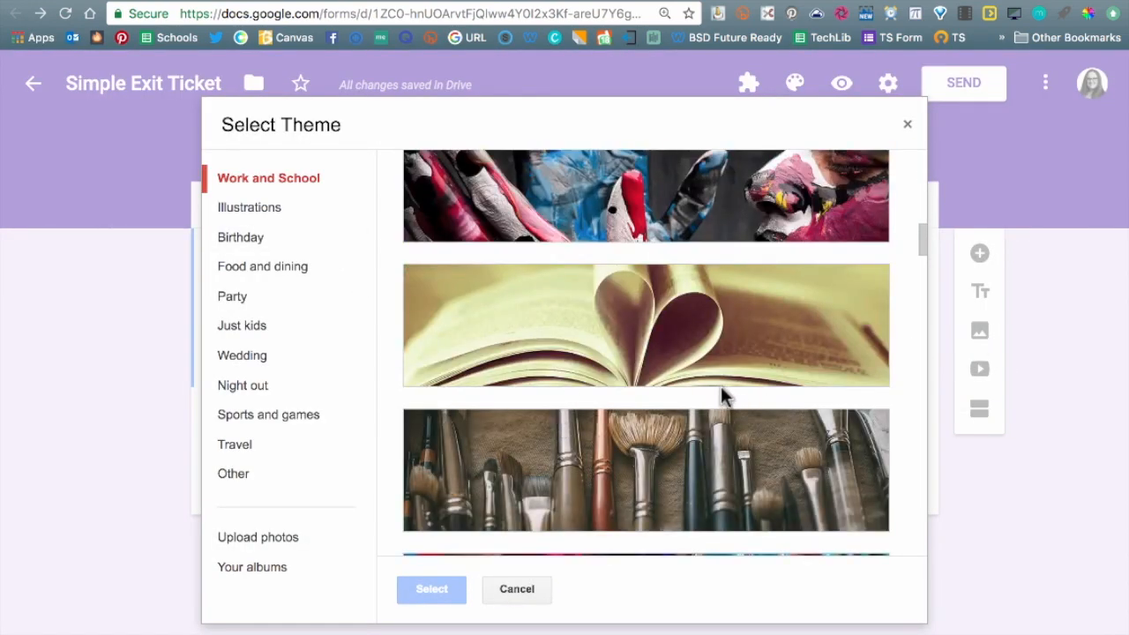
left_click(788, 335)
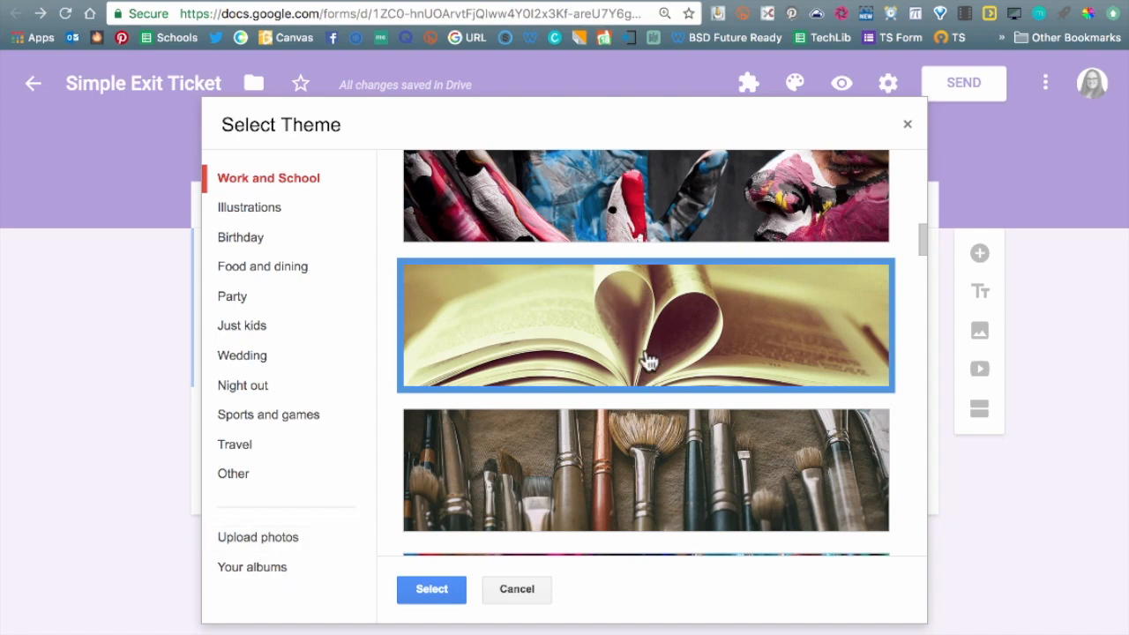
left_click(433, 589)
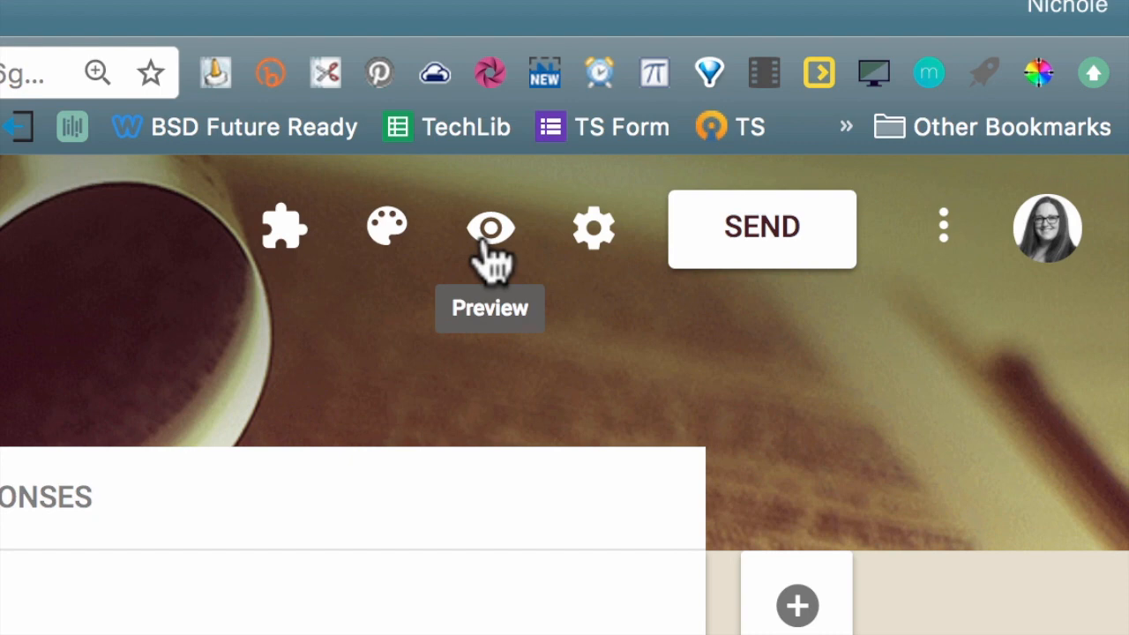
Step: Preview the form as respondents see it, highlight its web address, and return to the form editor
left_click(490, 231)
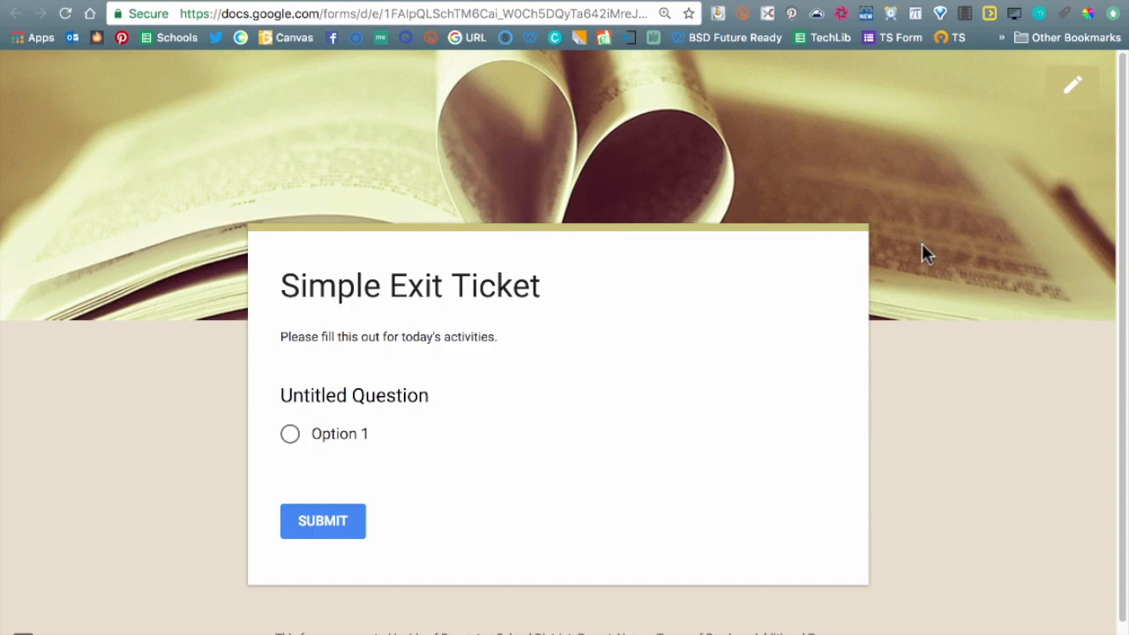
left_click(546, 12)
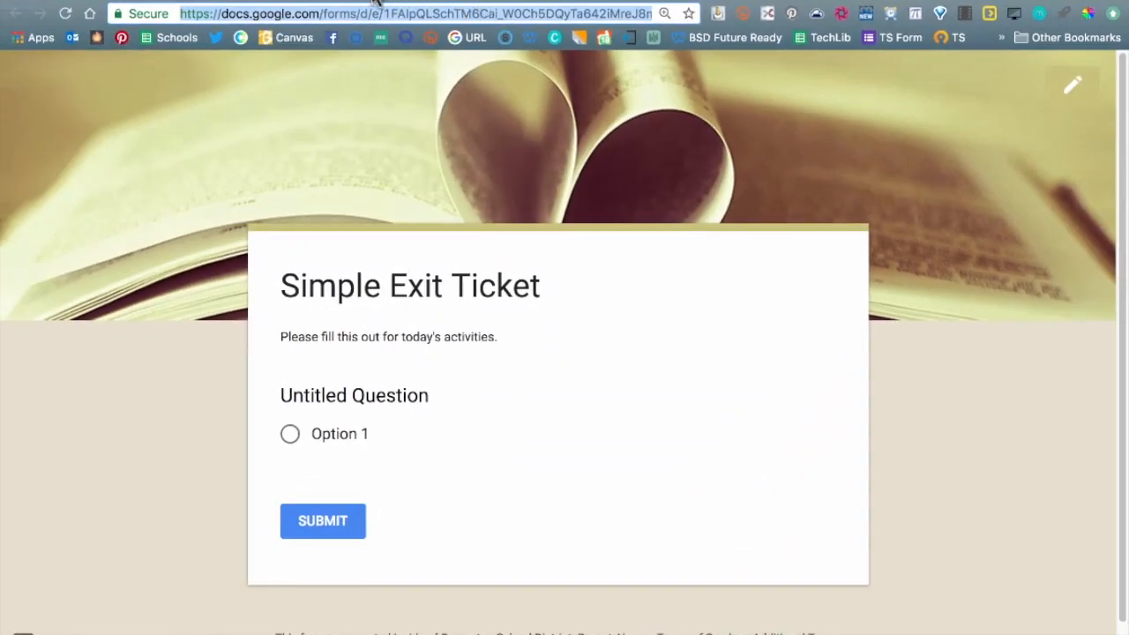
left_click(372, 1)
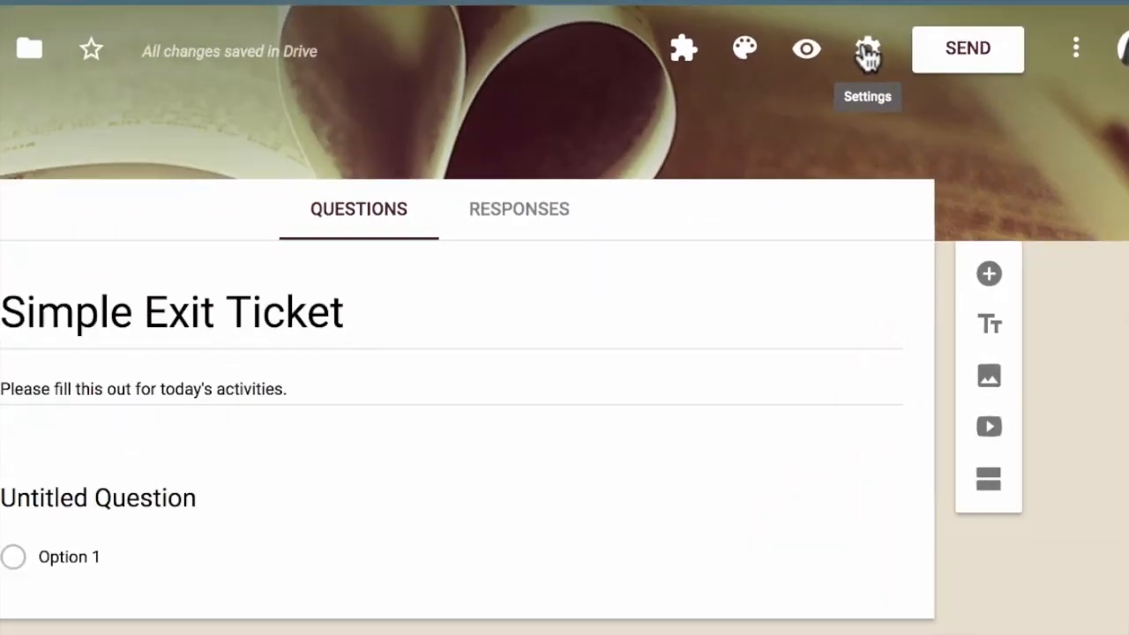
Step: In the form's presentation settings, set the confirmation message to "Thank you for being in class today."
left_click(620, 213)
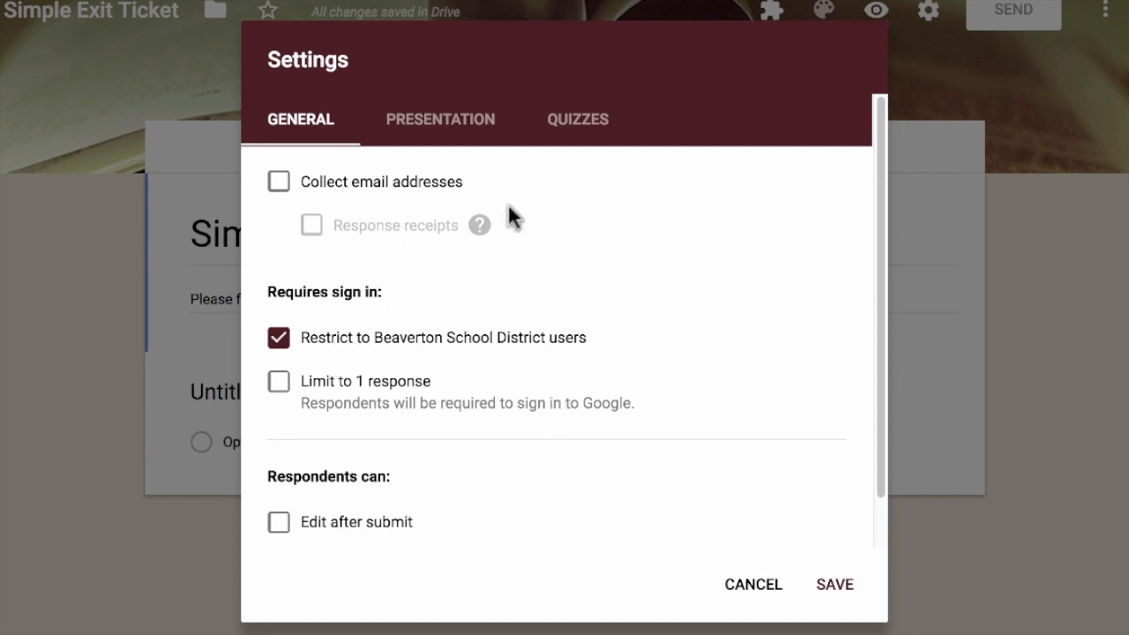
left_click(448, 137)
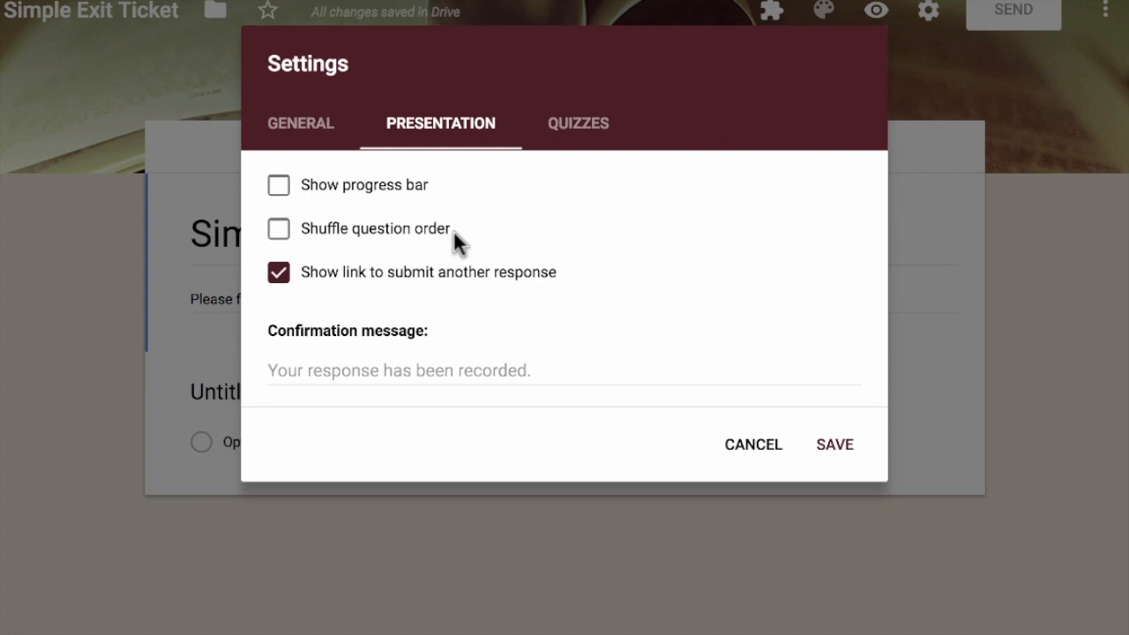
left_click(338, 372)
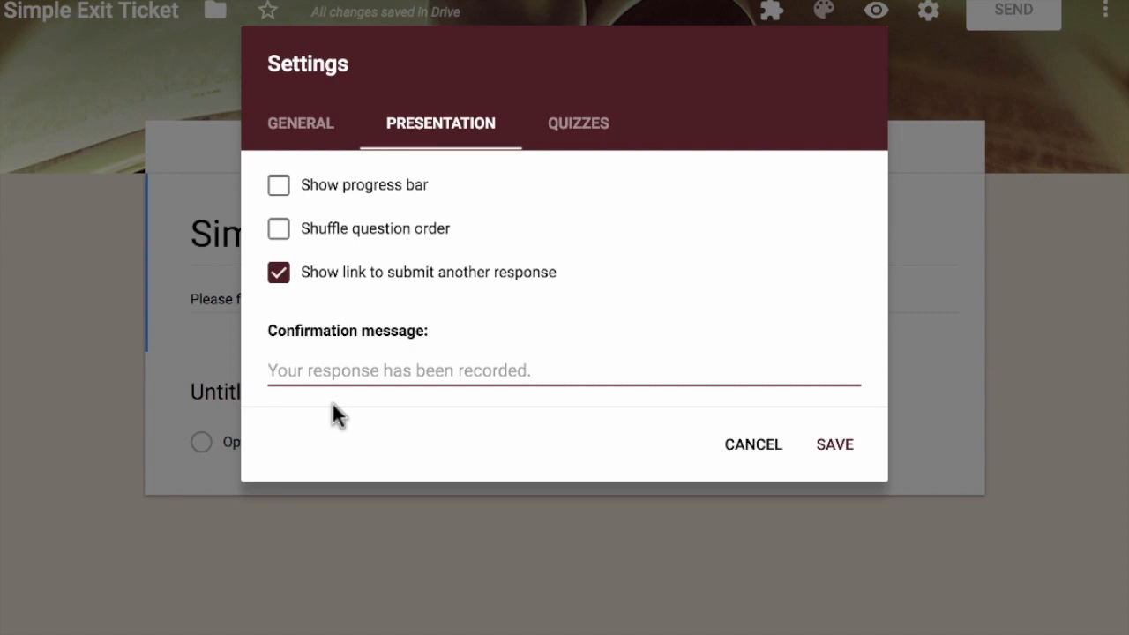
type("Thank you f")
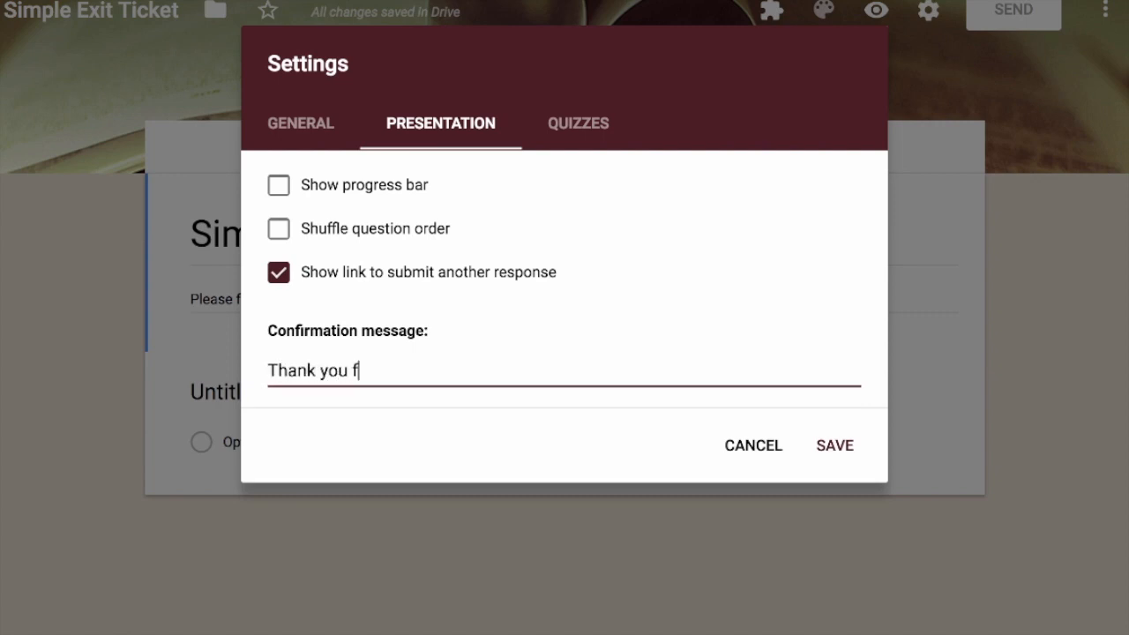
type("or being in class ")
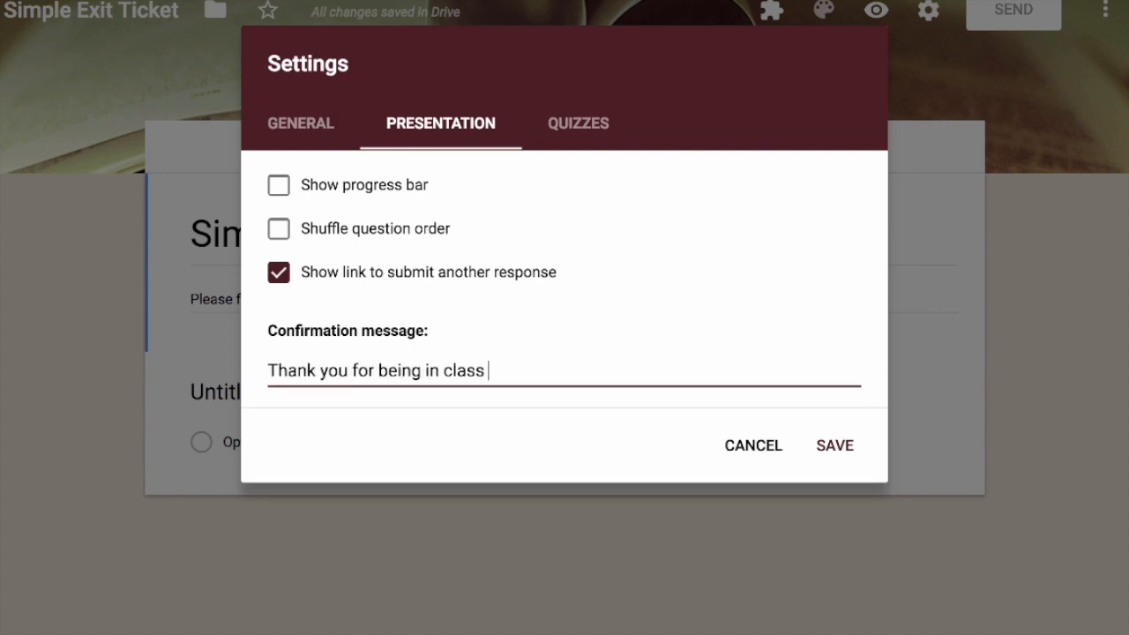
type("today.")
Step: View the quiz options in the form's settings and save the settings
left_click(581, 140)
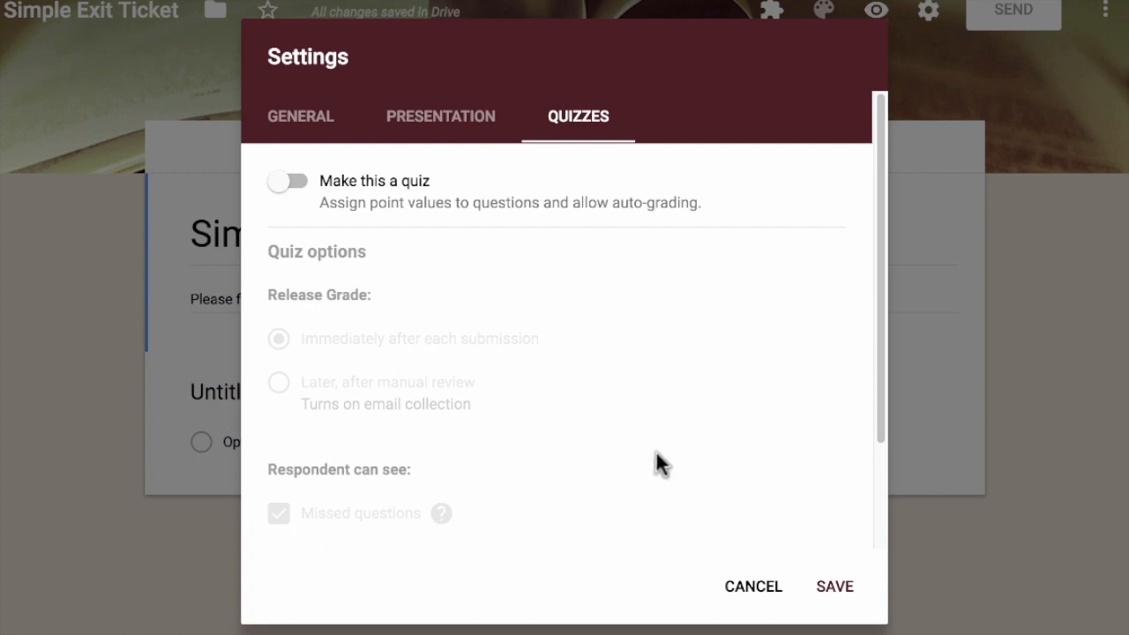
left_click(833, 588)
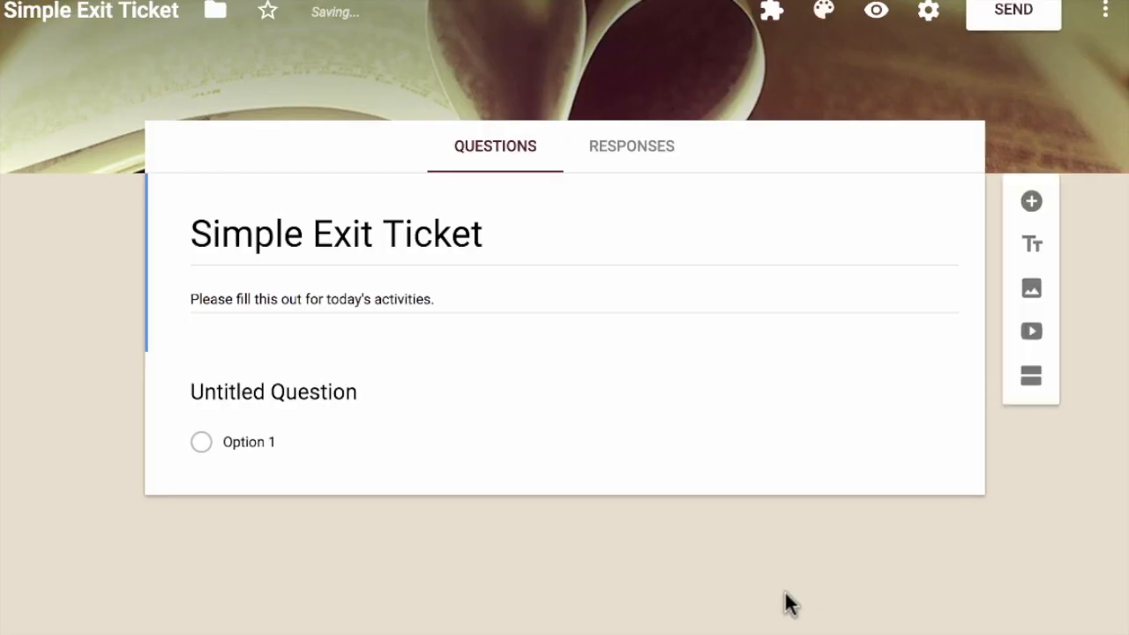
Step: Review the ways to send the form by email, shortened link and embed HTML, and close the sending options
left_click(1012, 17)
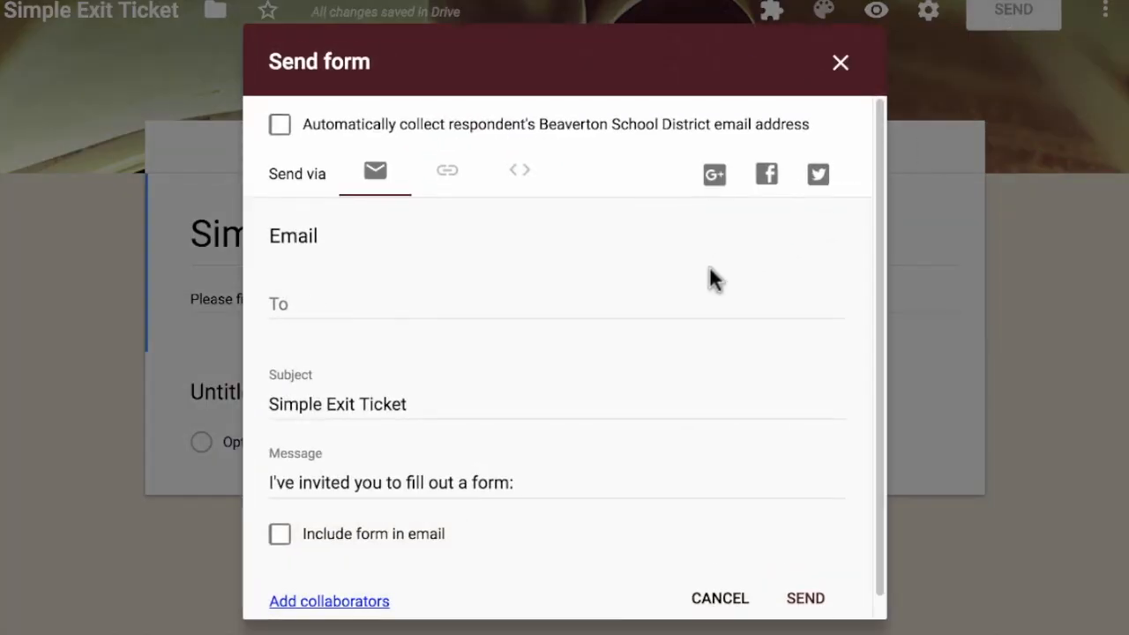
scroll(499, 564, "down", 1)
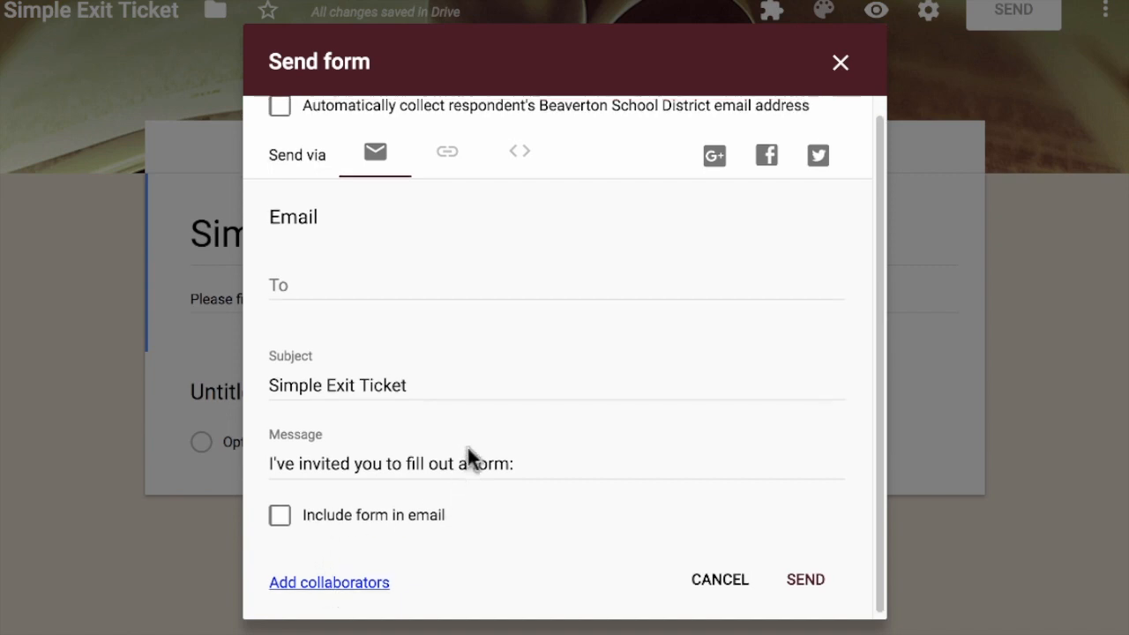
scroll(472, 448, "up", 1)
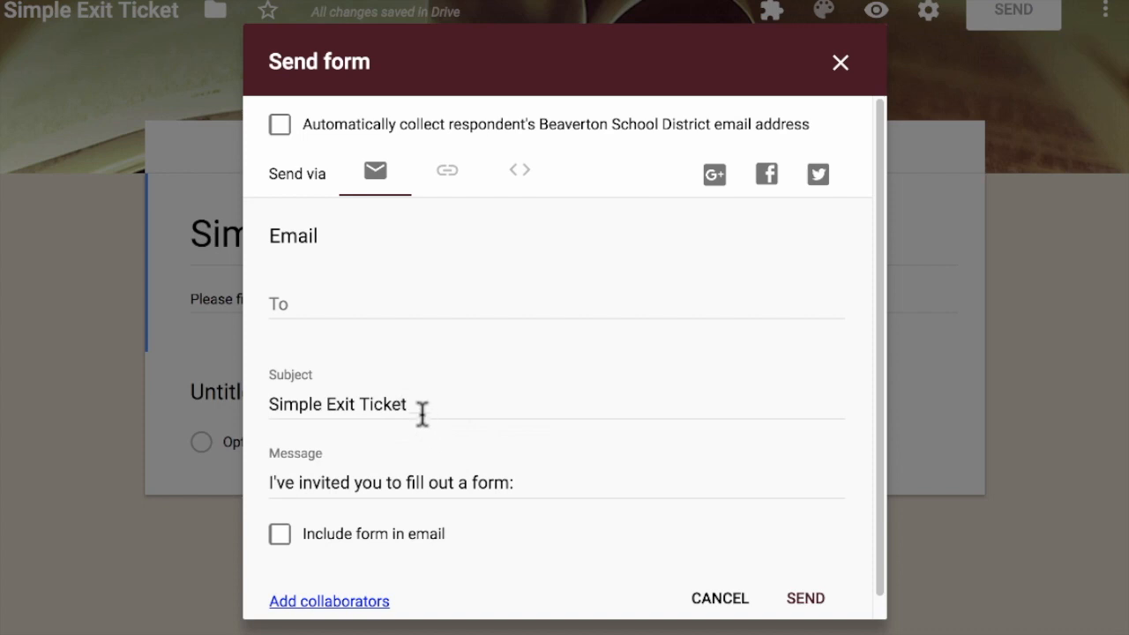
left_click(447, 171)
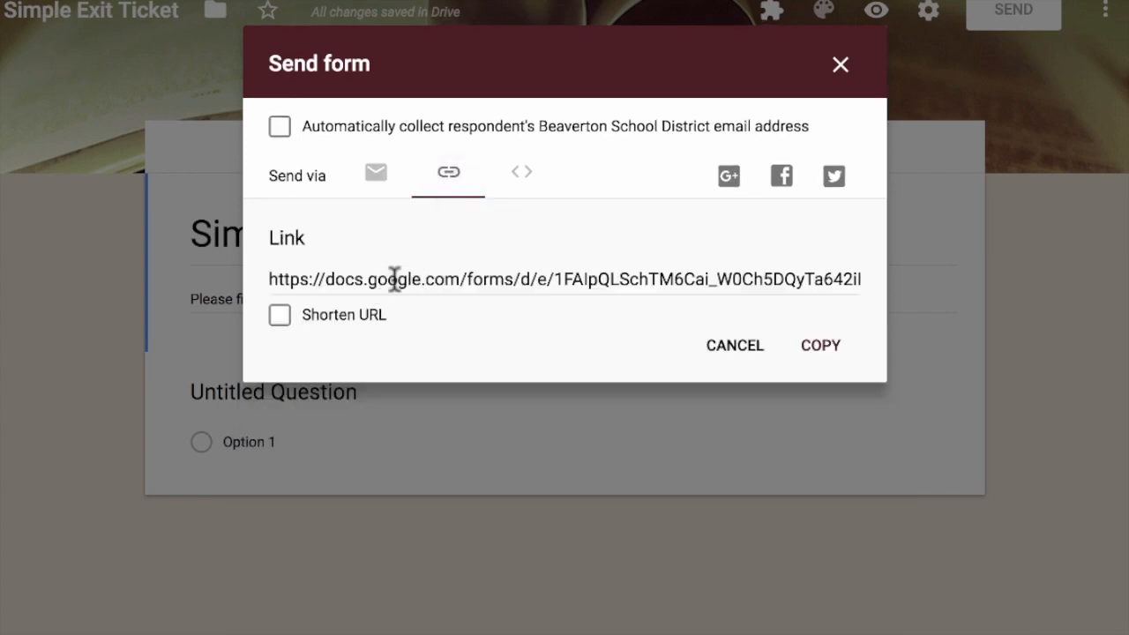
left_click(279, 316)
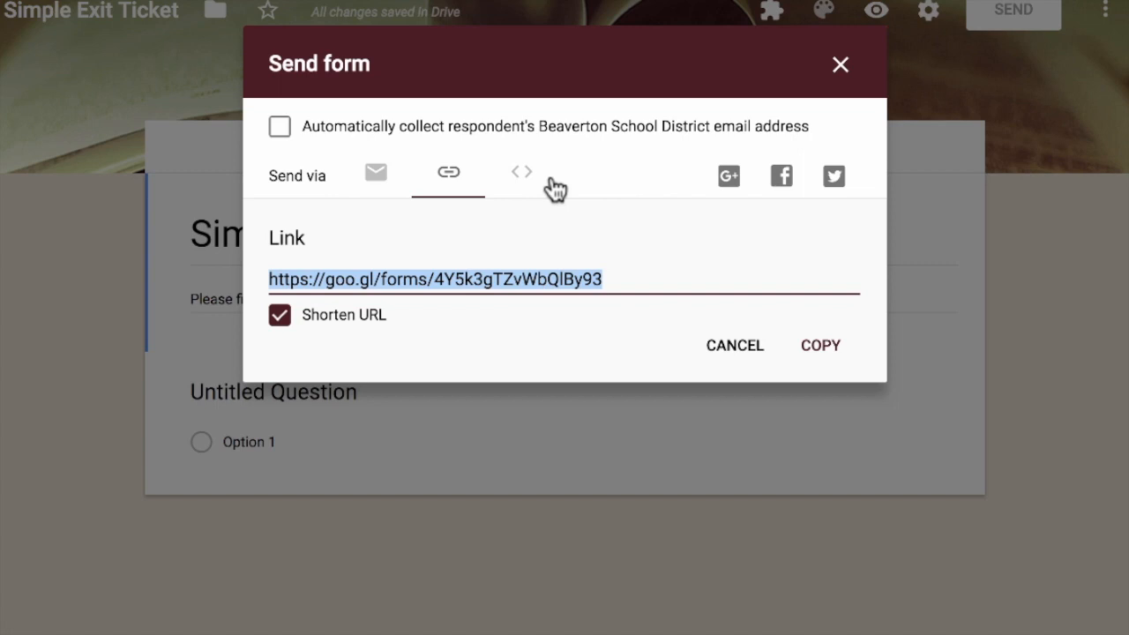
left_click(523, 174)
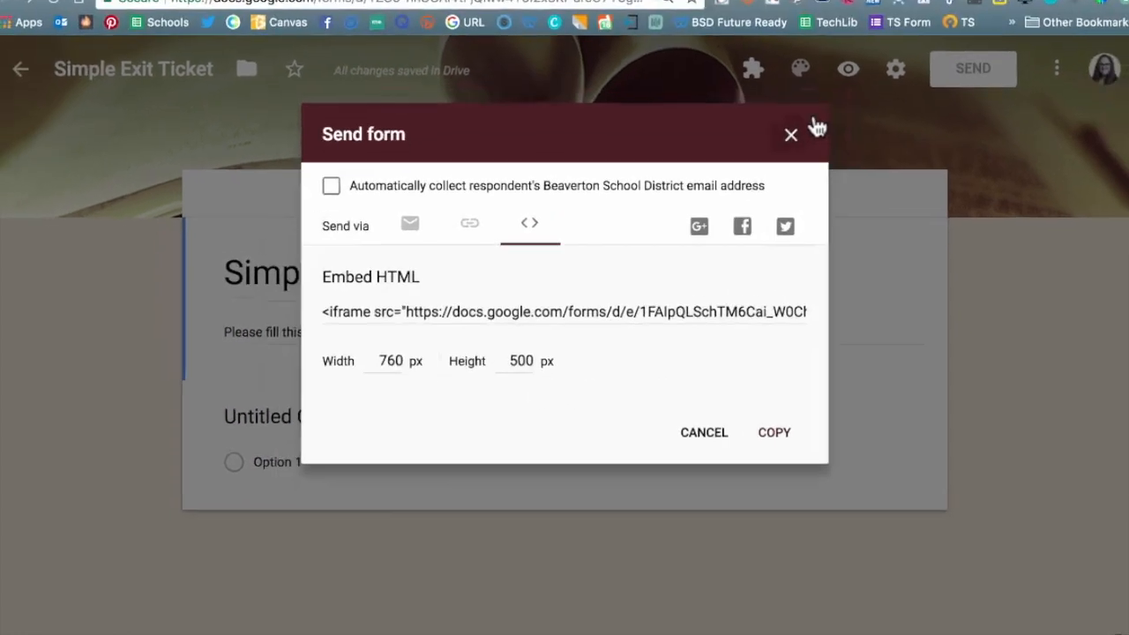
left_click(841, 67)
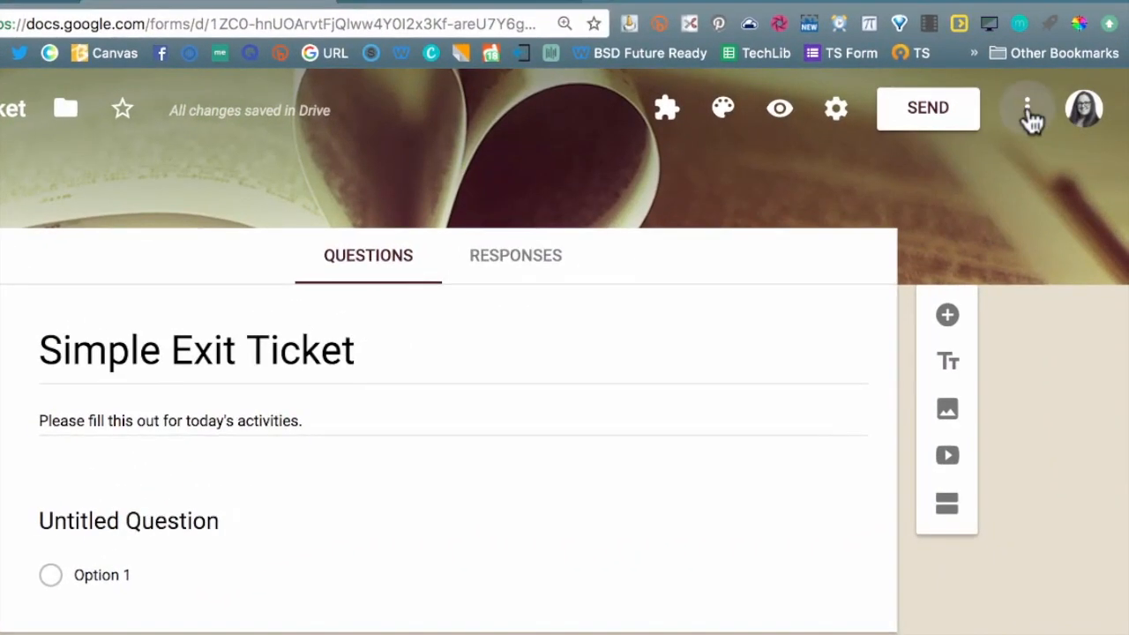
Step: Look through the form's additional options, such as making a copy, printing and adding collaborators
left_click(1041, 88)
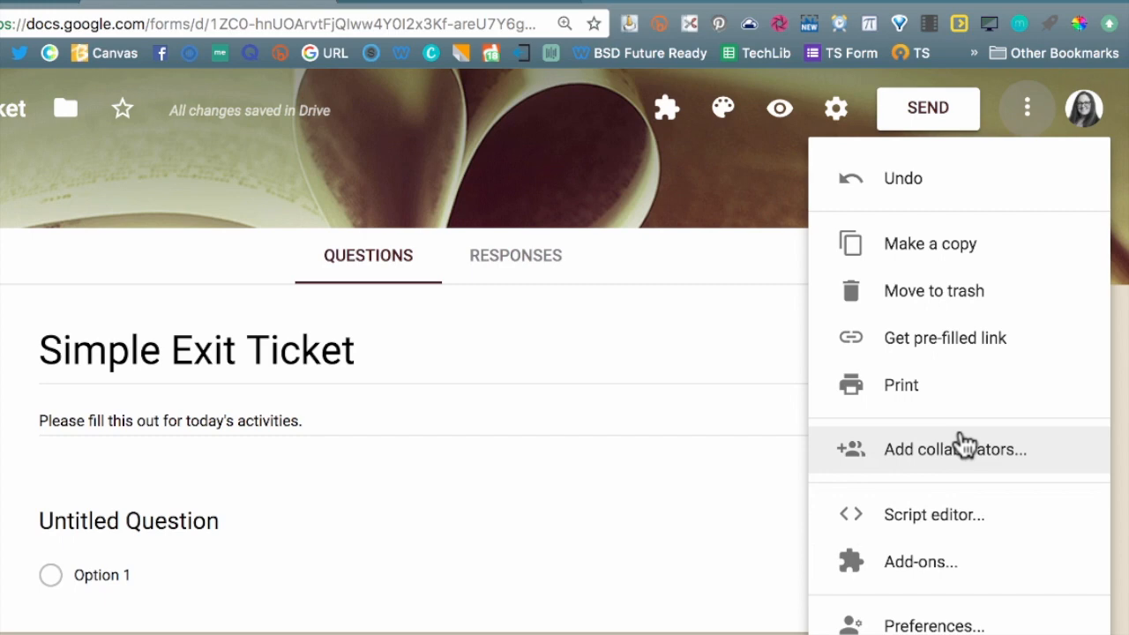
left_click(609, 573)
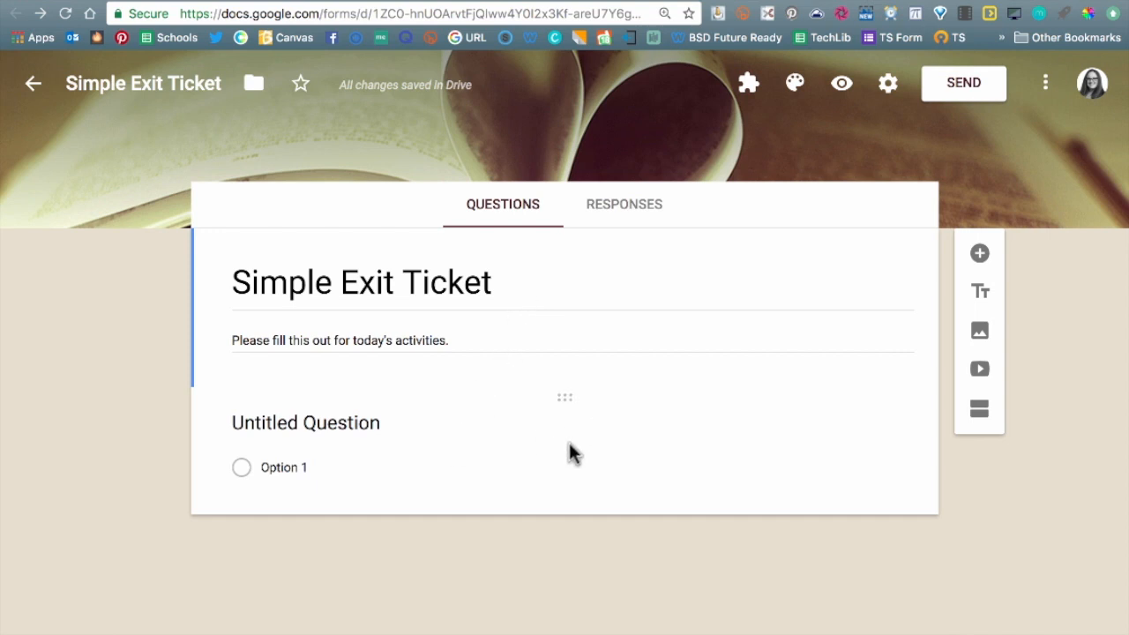
Step: Title the first question "Name (first and last)" with a short answer type and make it required
left_click(530, 458)
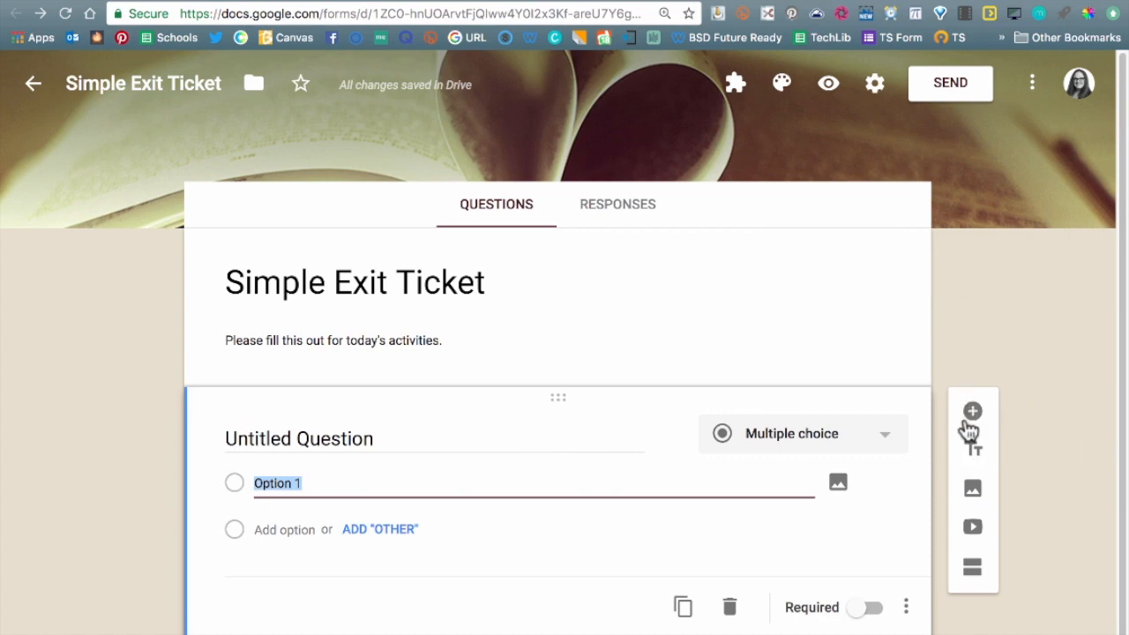
left_click(326, 429)
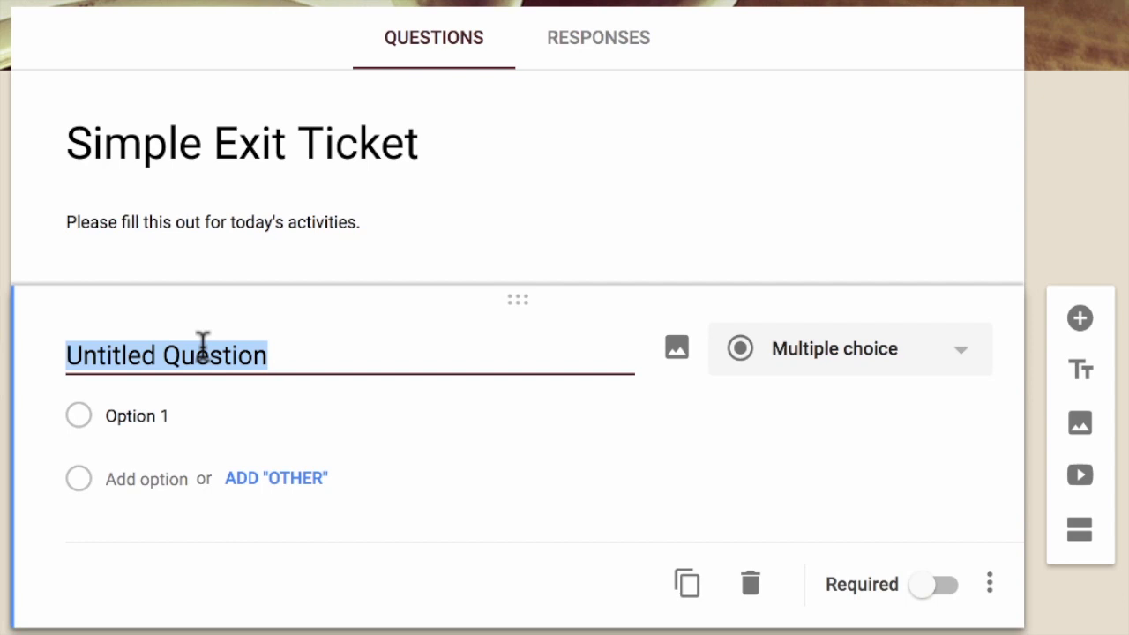
type("N")
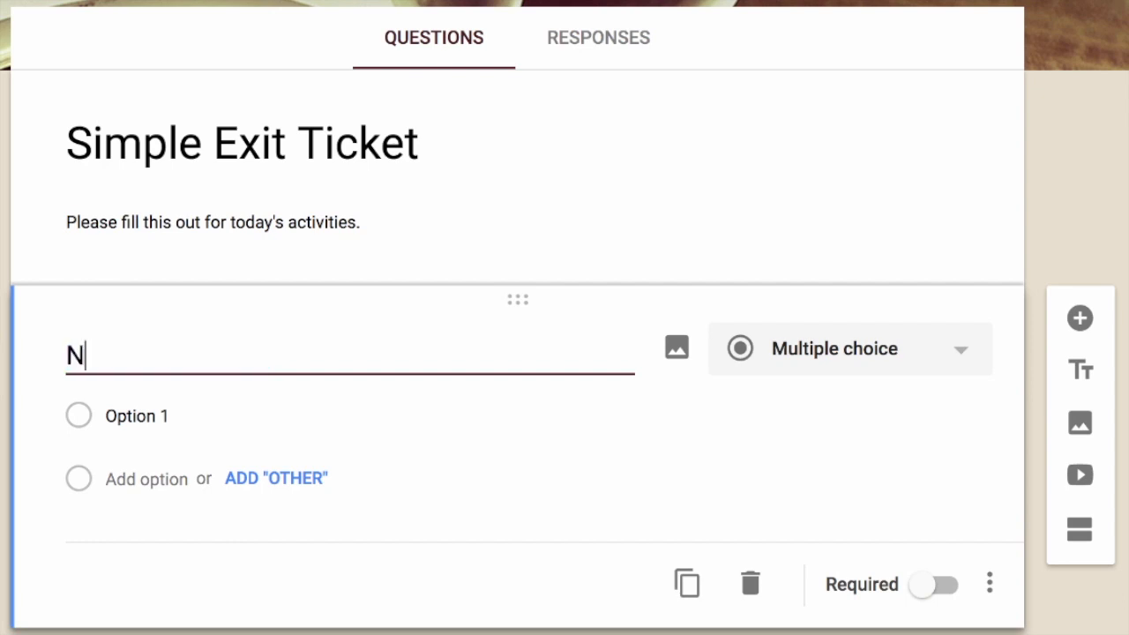
type("ame (first ")
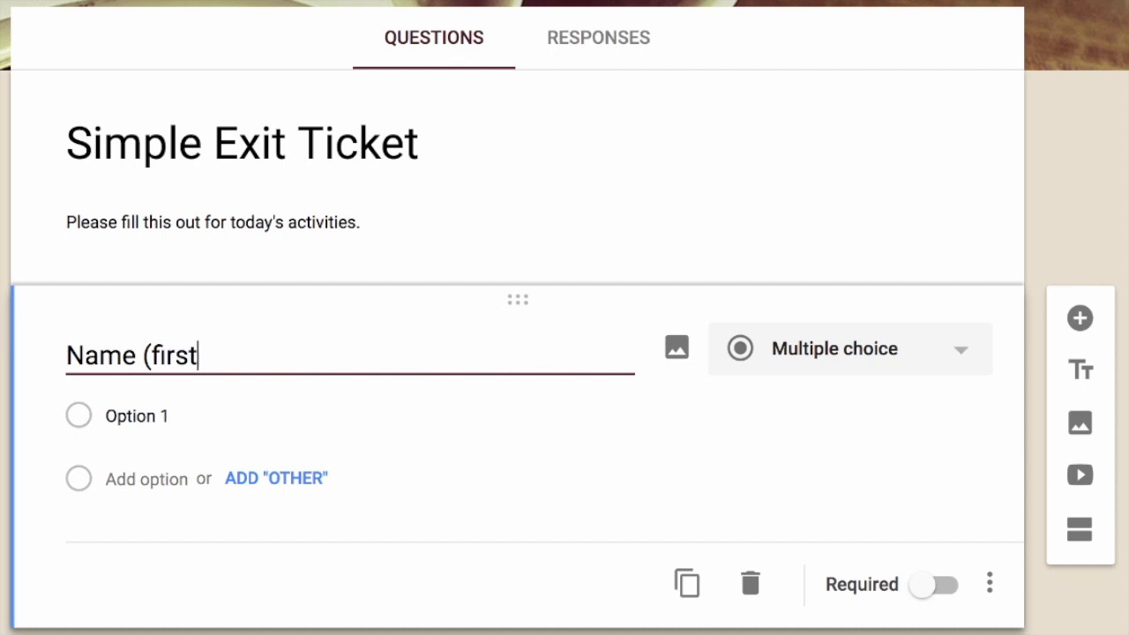
type("and last)")
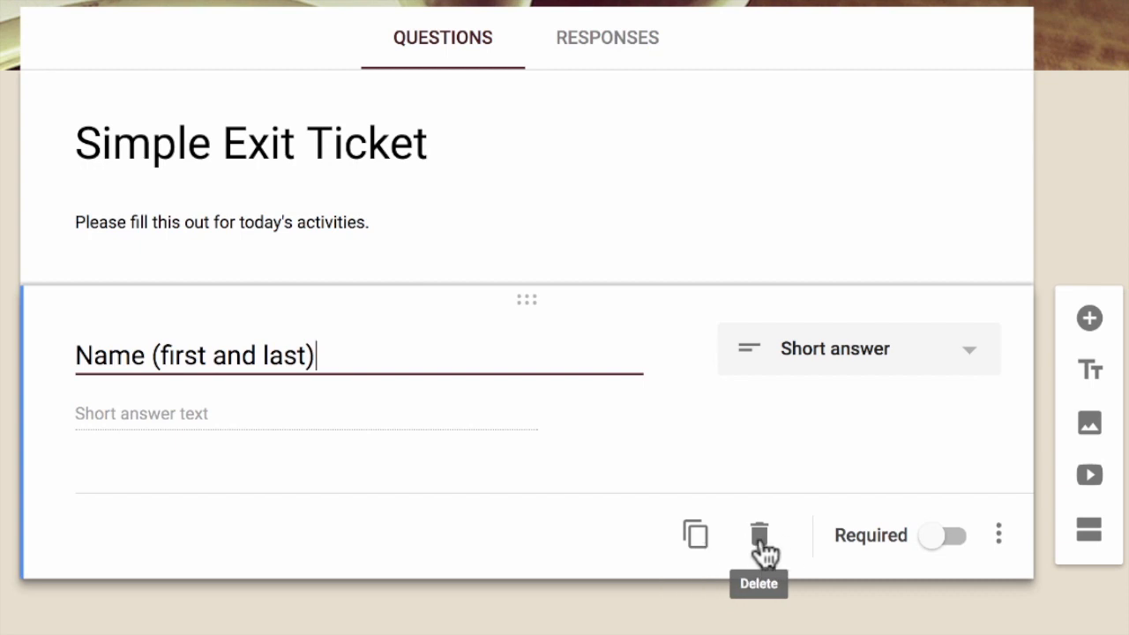
left_click(936, 540)
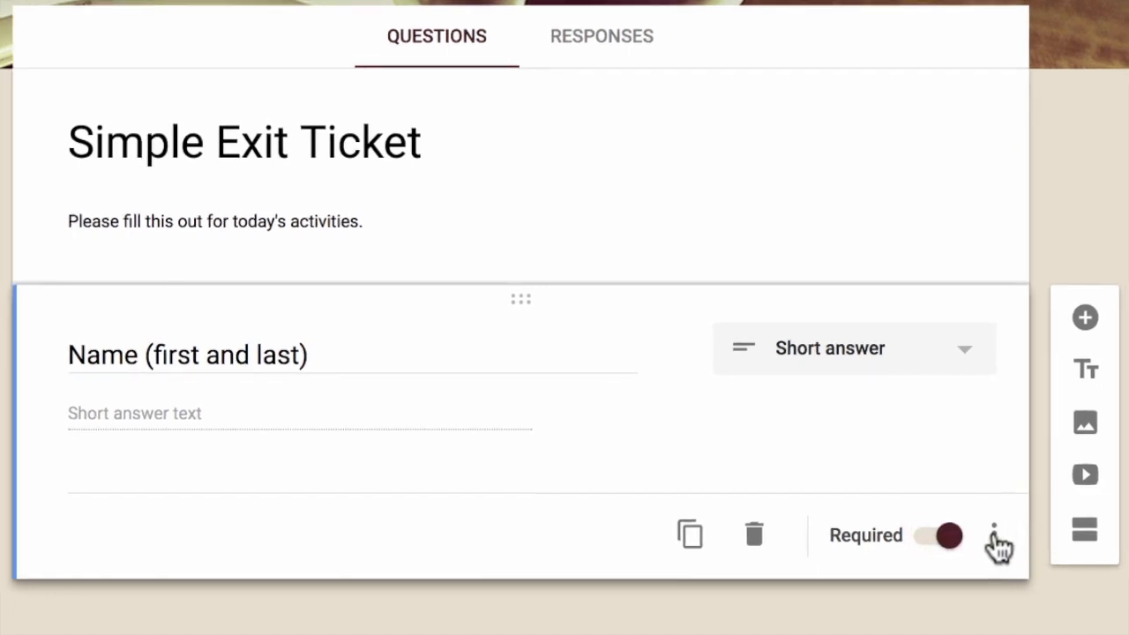
Step: Add the description "First and Last" to the name question
left_click(993, 534)
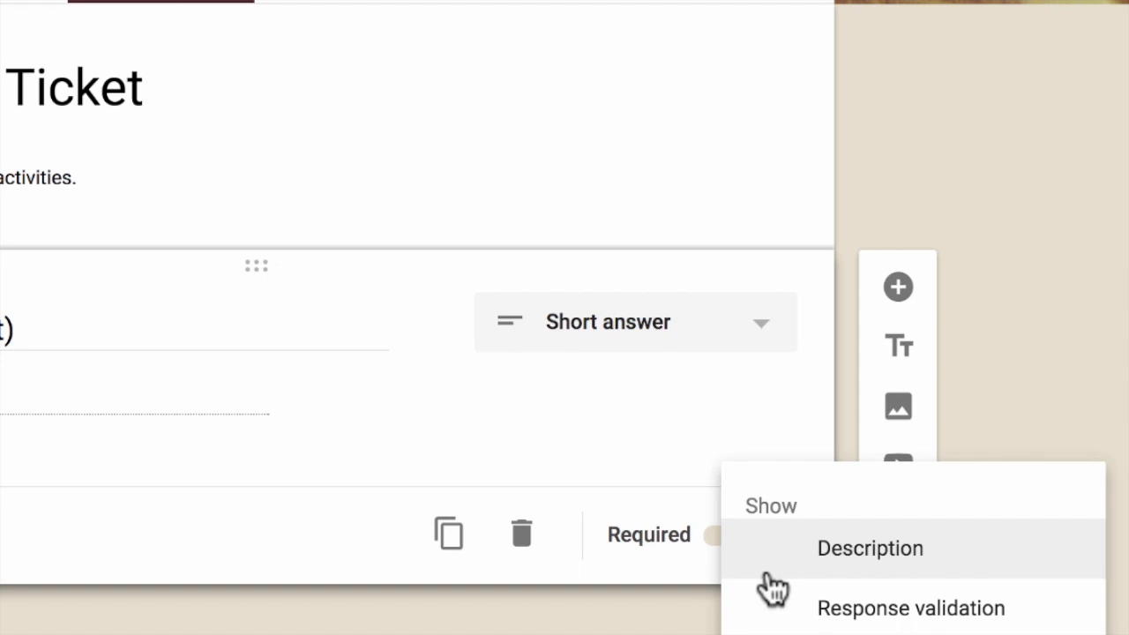
left_click(885, 557)
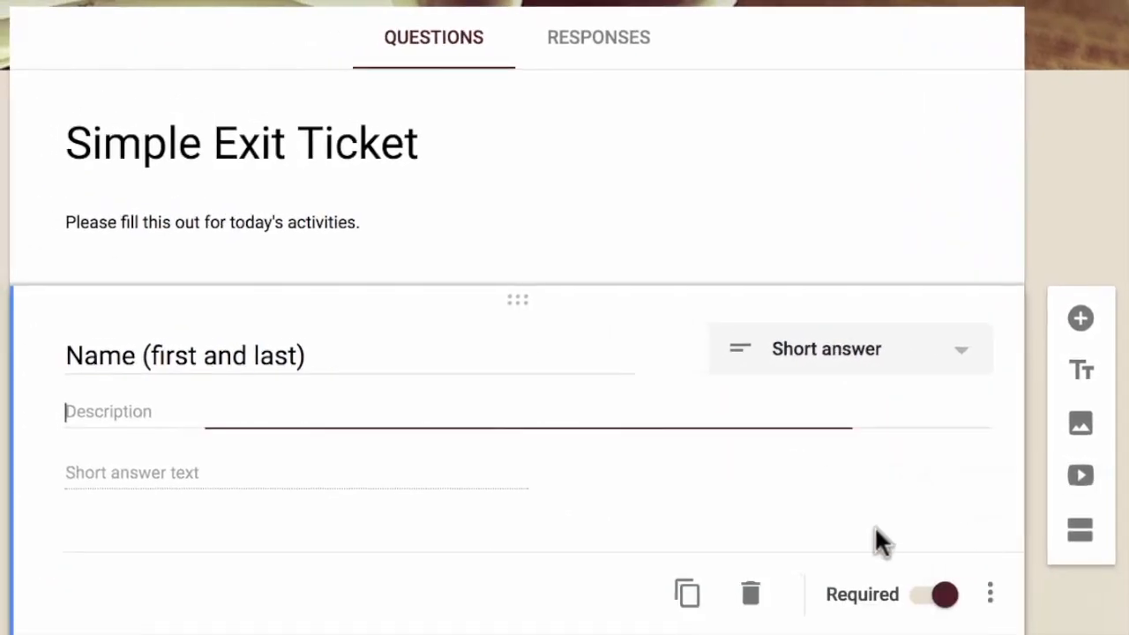
type("Firs")
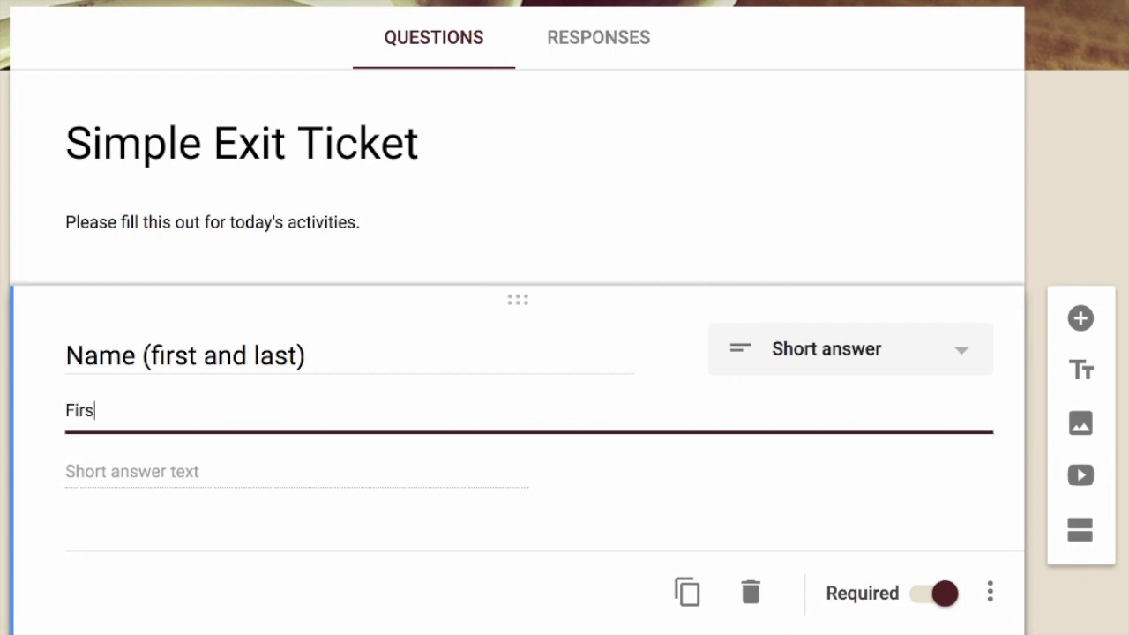
type("t and Last)")
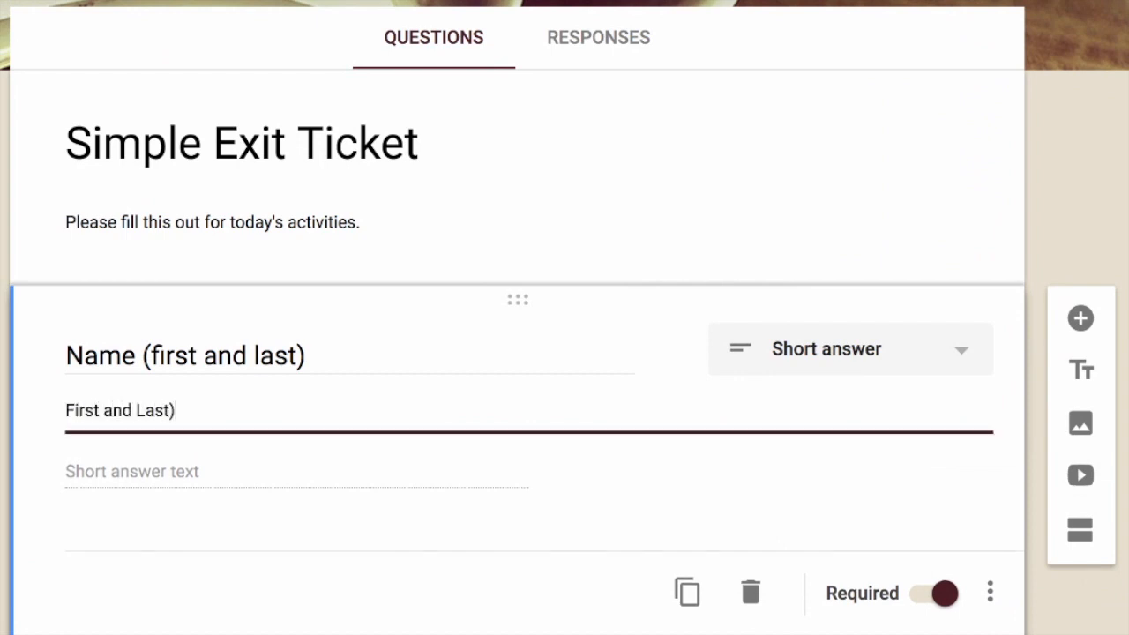
left_click(62, 410)
triple_click(250, 408)
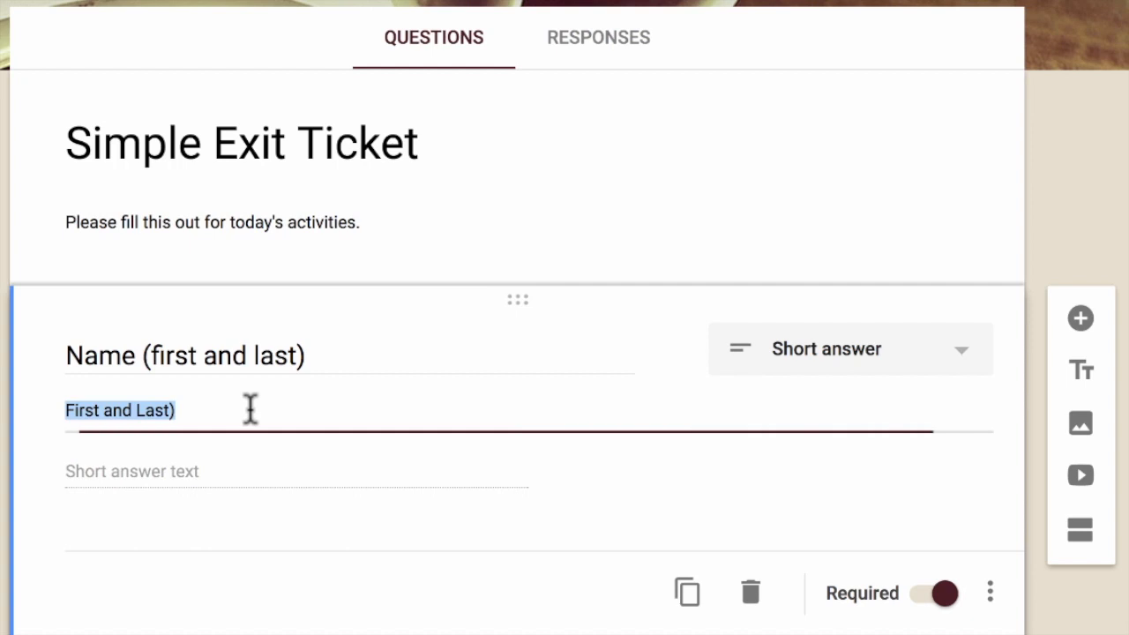
key("Right")
key("BackSpace")
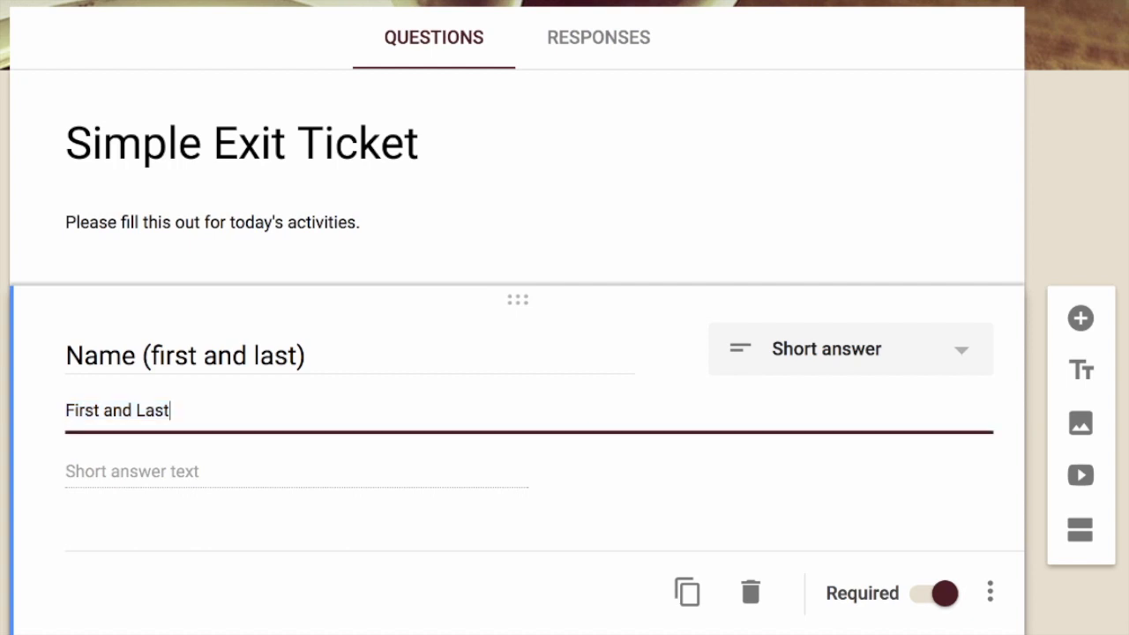
Step: Remove the parenthetical from the first question's title so that it reads "Name"
triple_click(328, 357)
left_click(150, 356)
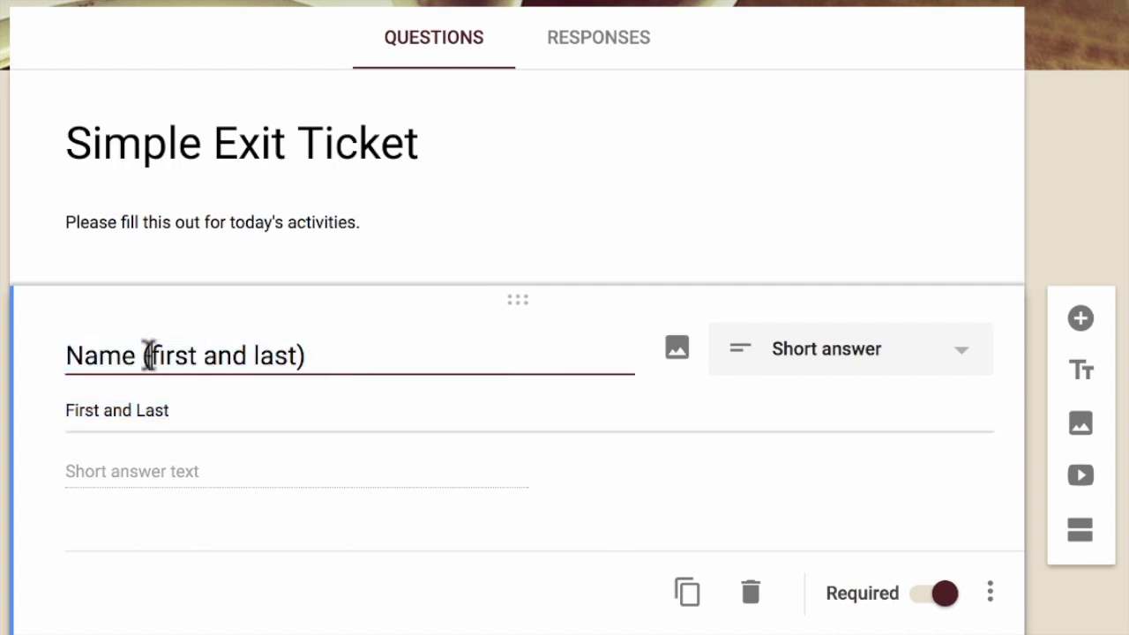
left_click_drag(144, 353, 320, 350)
key("BackSpace")
key("BackSpace")
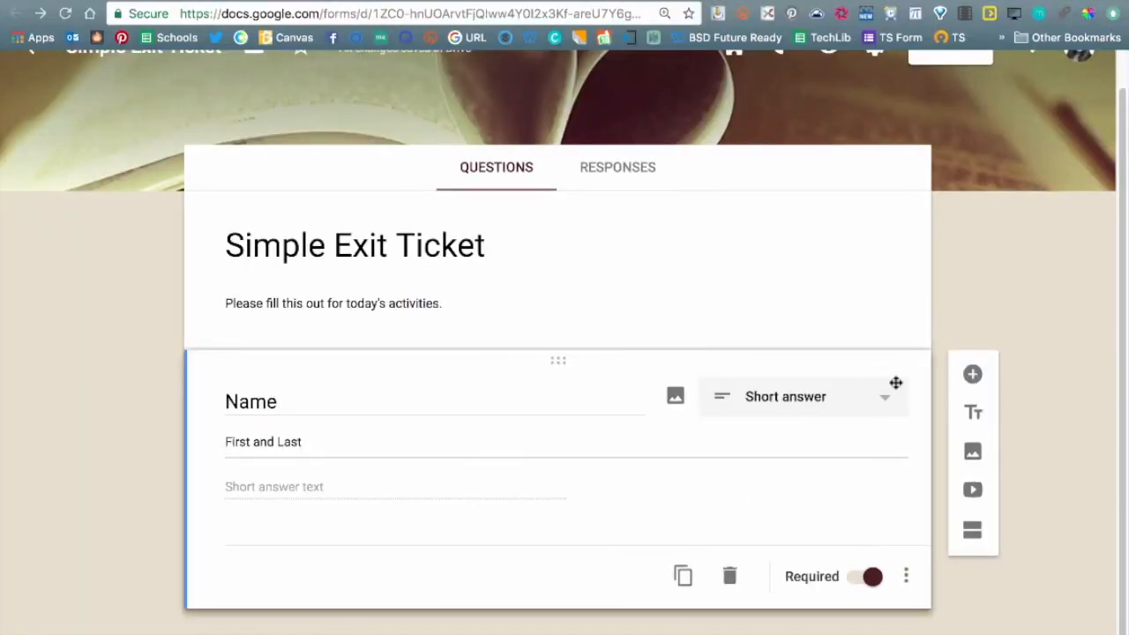
Step: Add a multiple choice question titled "Period/Blocks" below the name question and review the available question types
left_click(972, 375)
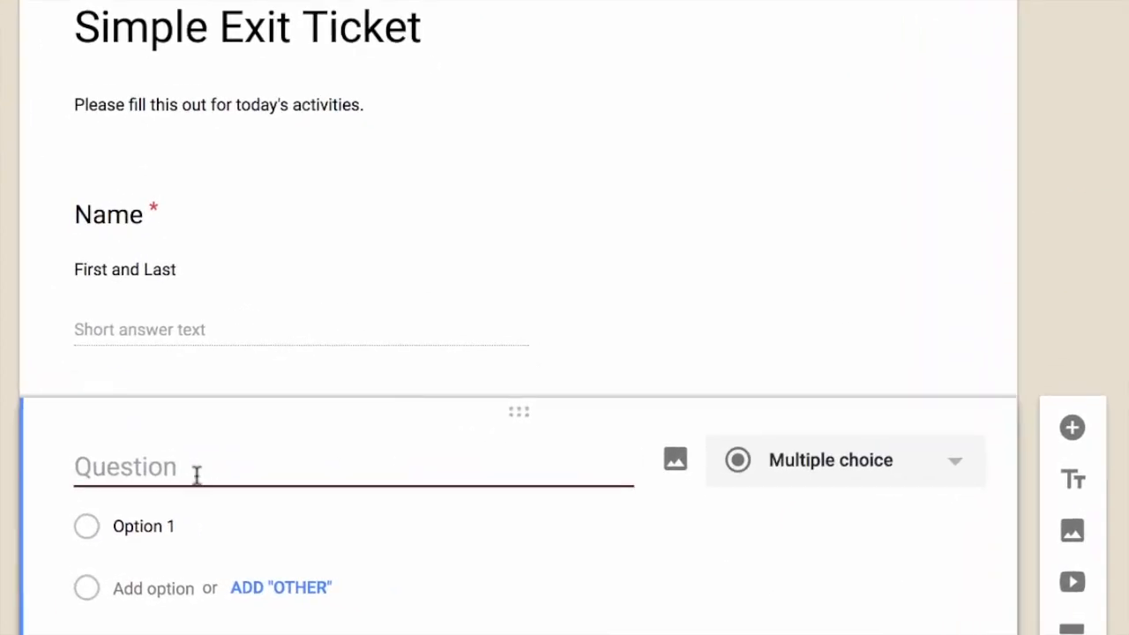
type("Period/Blocks")
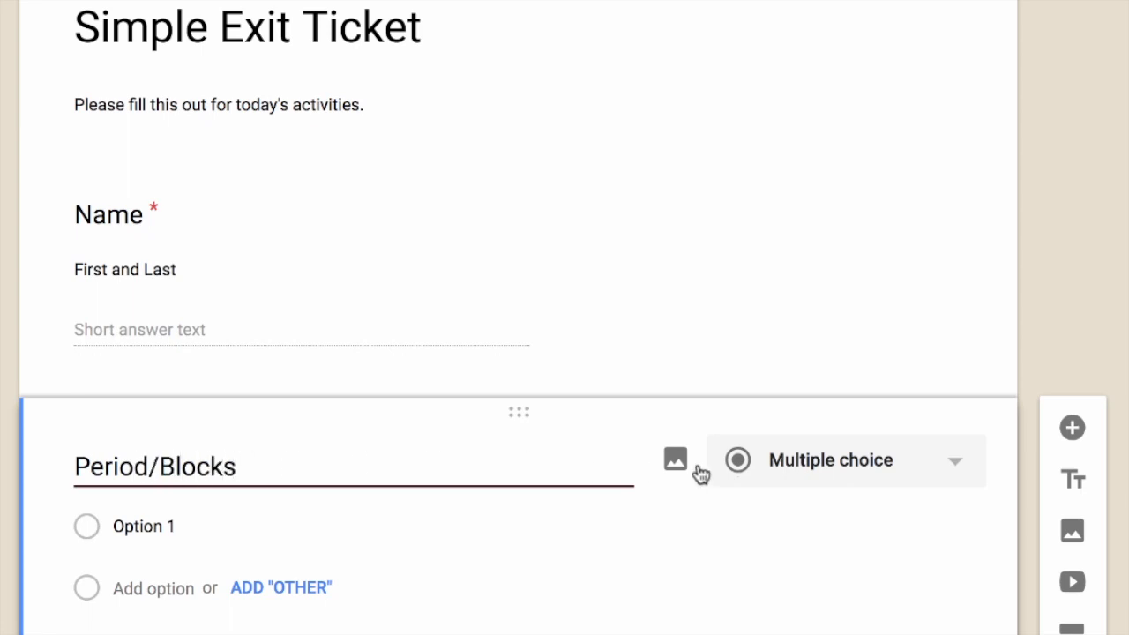
left_click(956, 460)
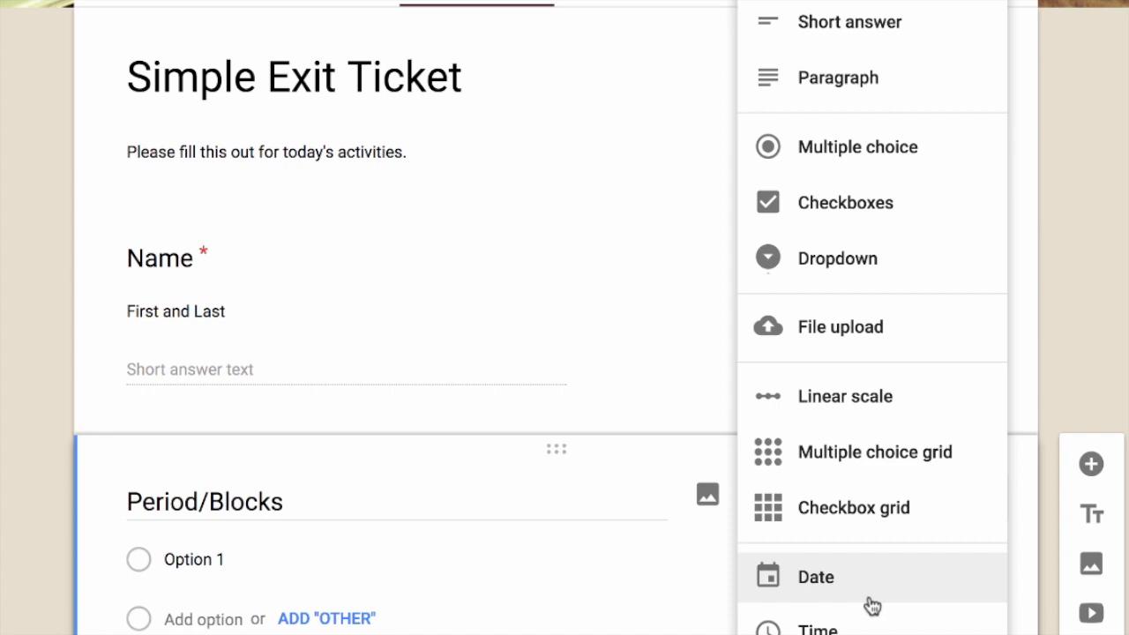
key("Escape")
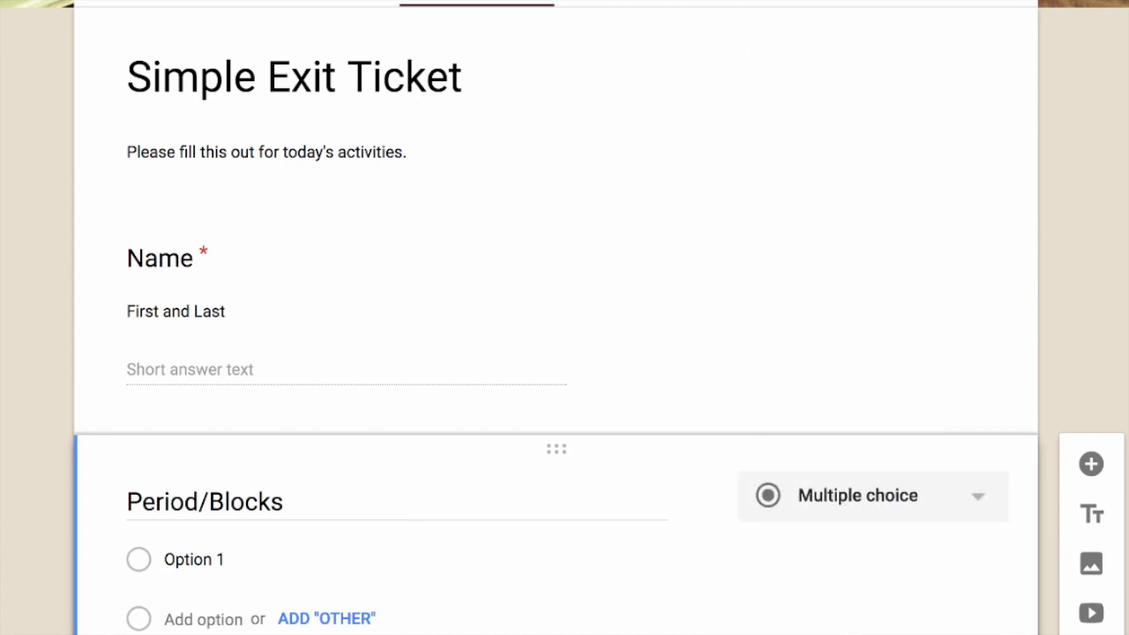
scroll(738, 597, "down", 2)
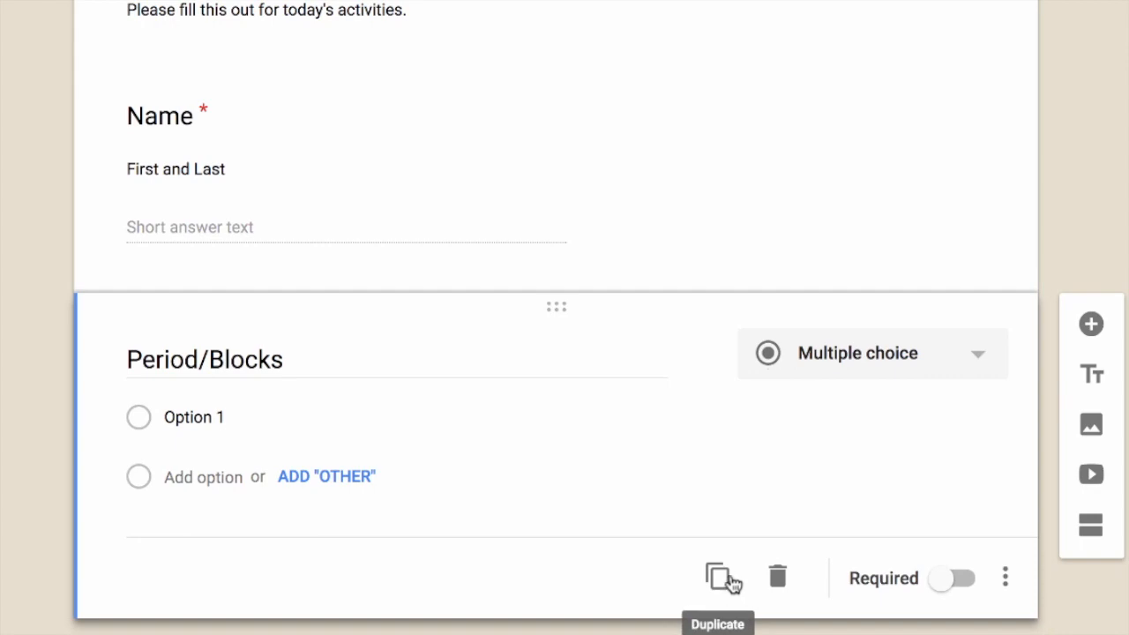